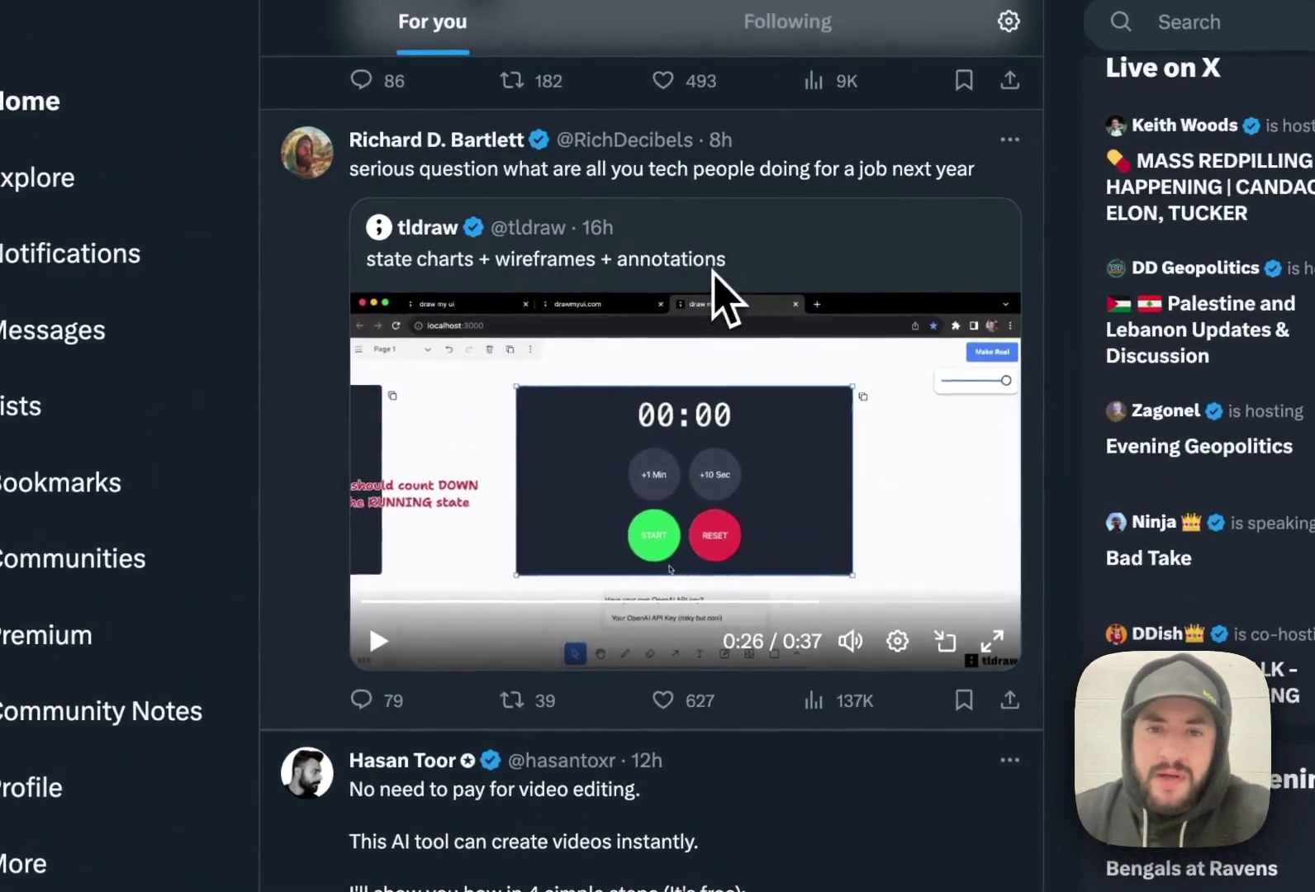
- Open tldraw's "state charts + wireframes + annotations" post and watch its demo video in full screen
left_click(713, 273)
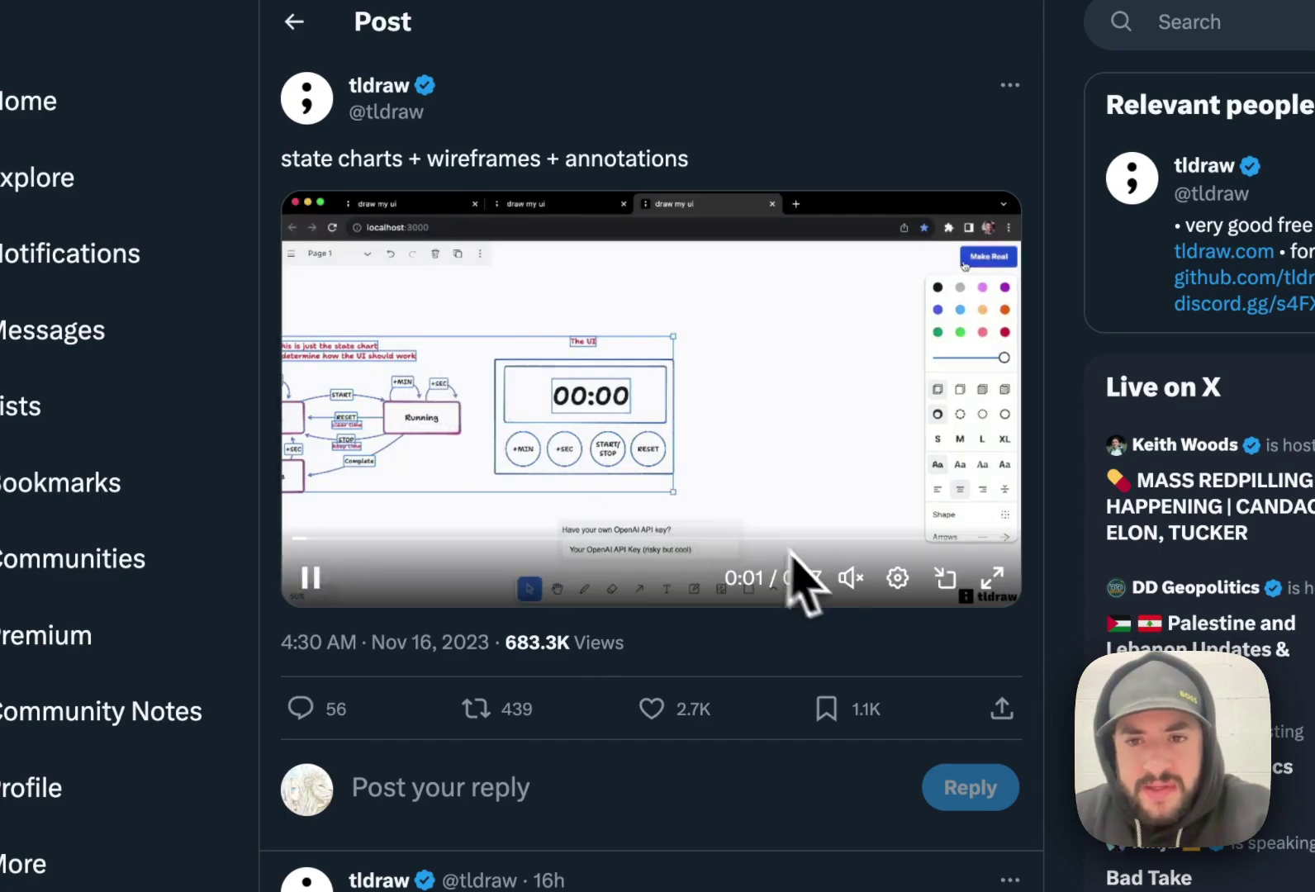
mouse_move(848, 590)
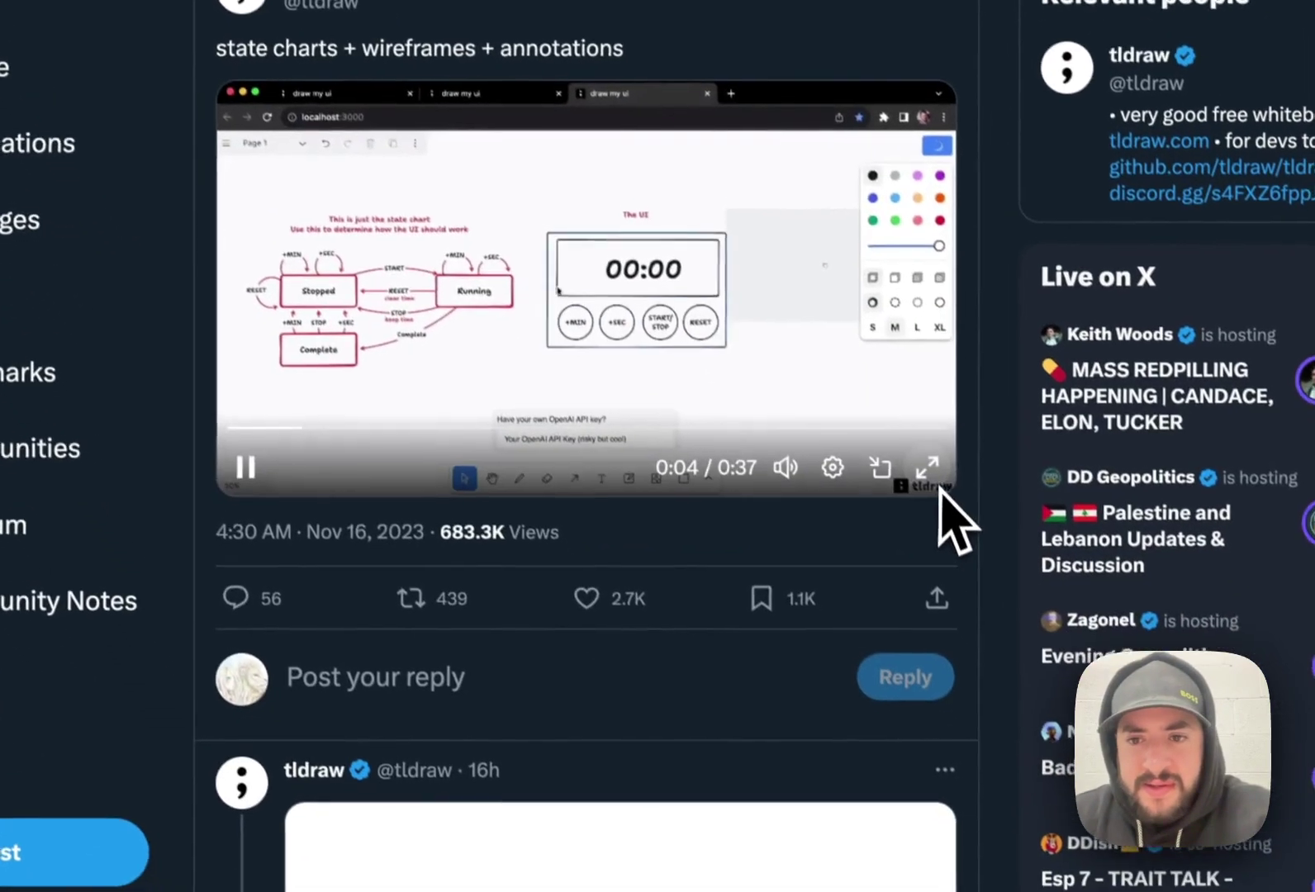
left_click(927, 467)
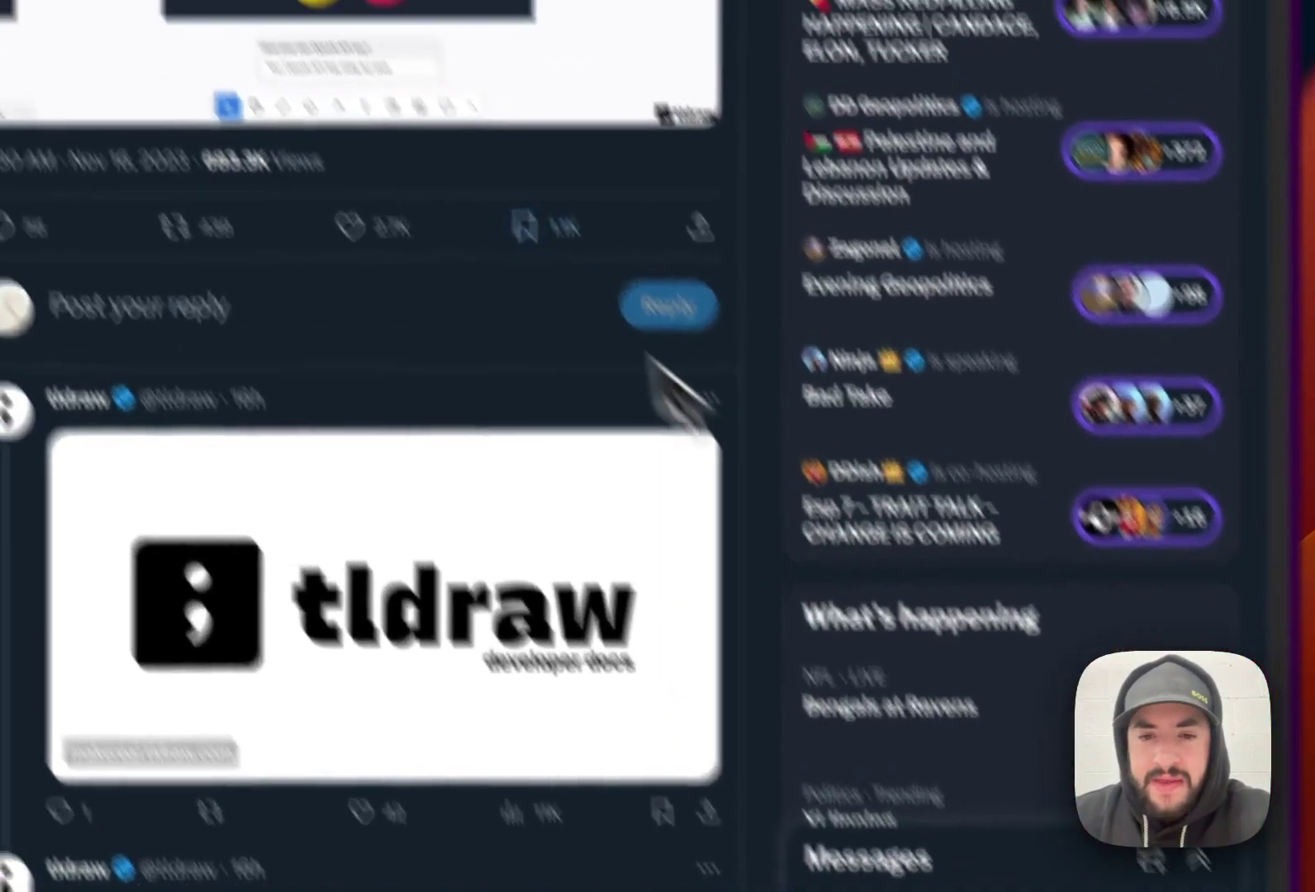
- Read through the replies under the post, then open the tldraw profile
scroll(649, 357, "down", 4)
scroll(403, 190, "down", 5)
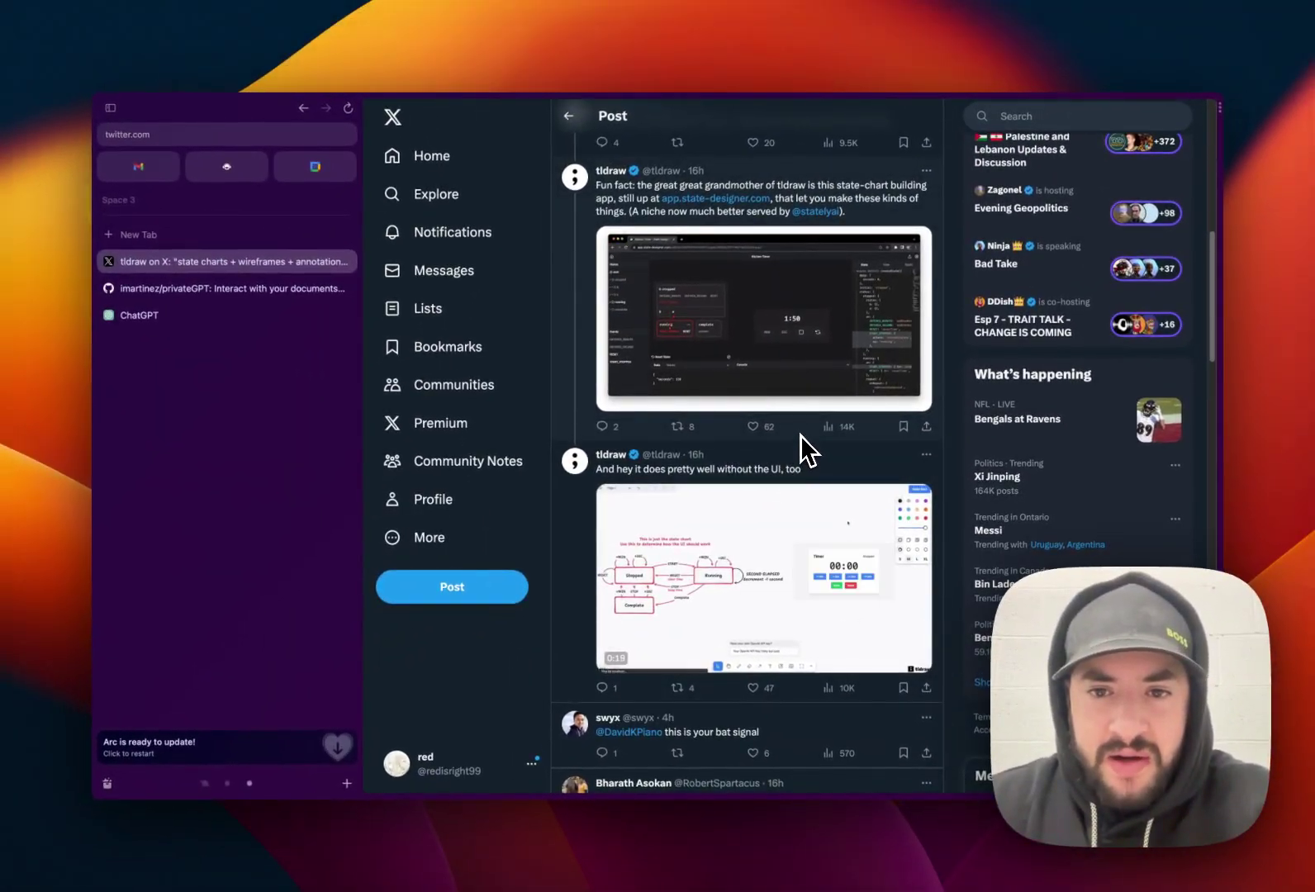
scroll(800, 447, "down", 3)
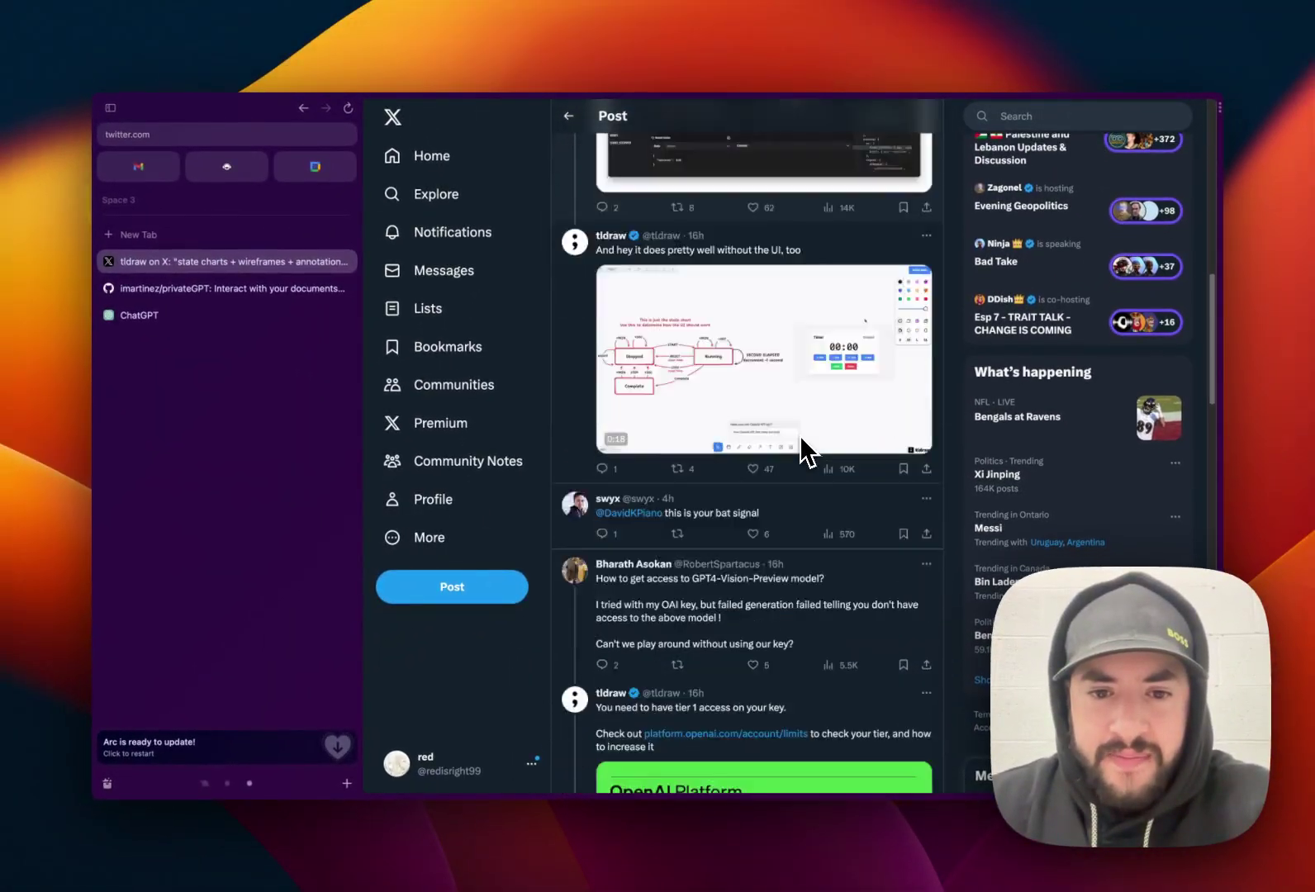
scroll(800, 438, "down", 10)
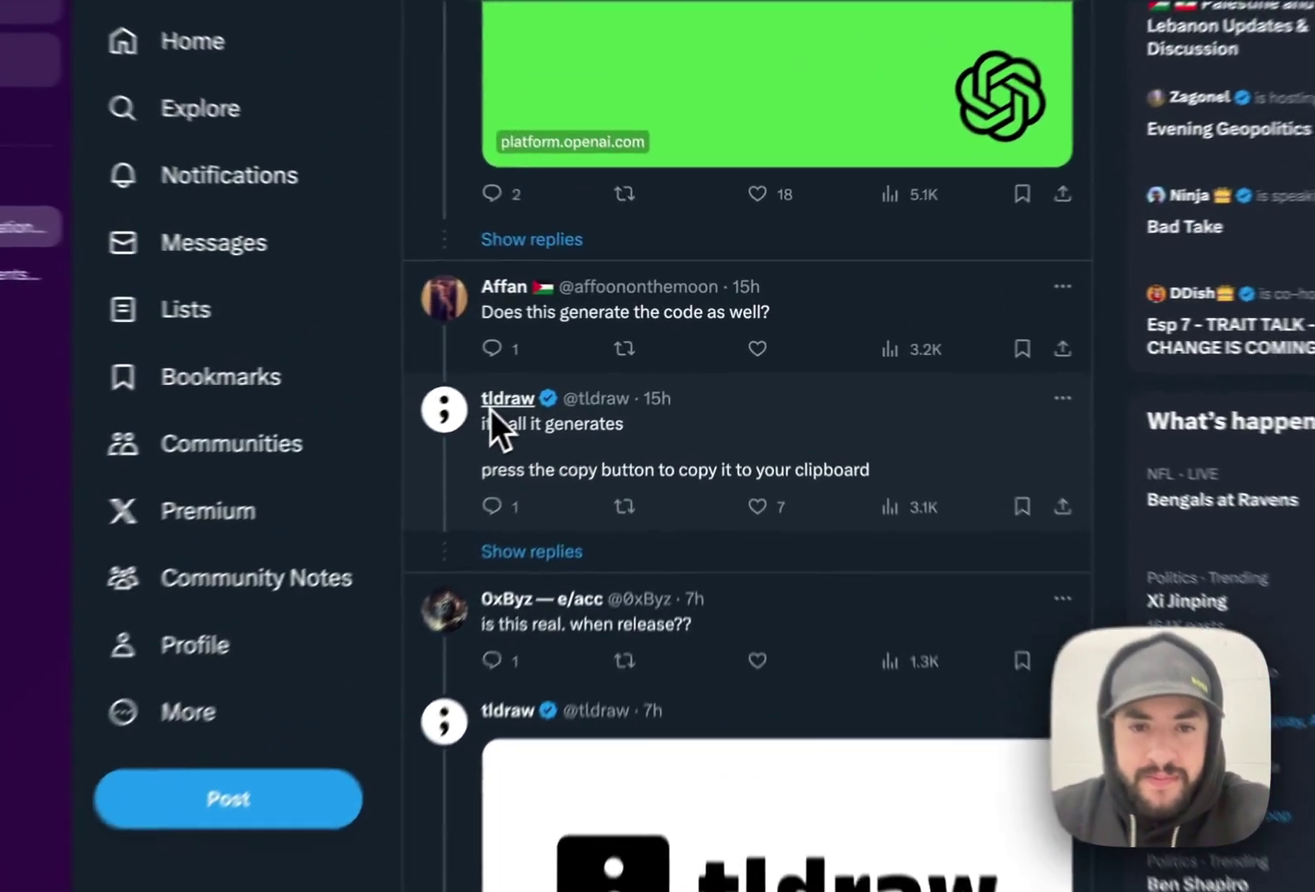
left_click(611, 358)
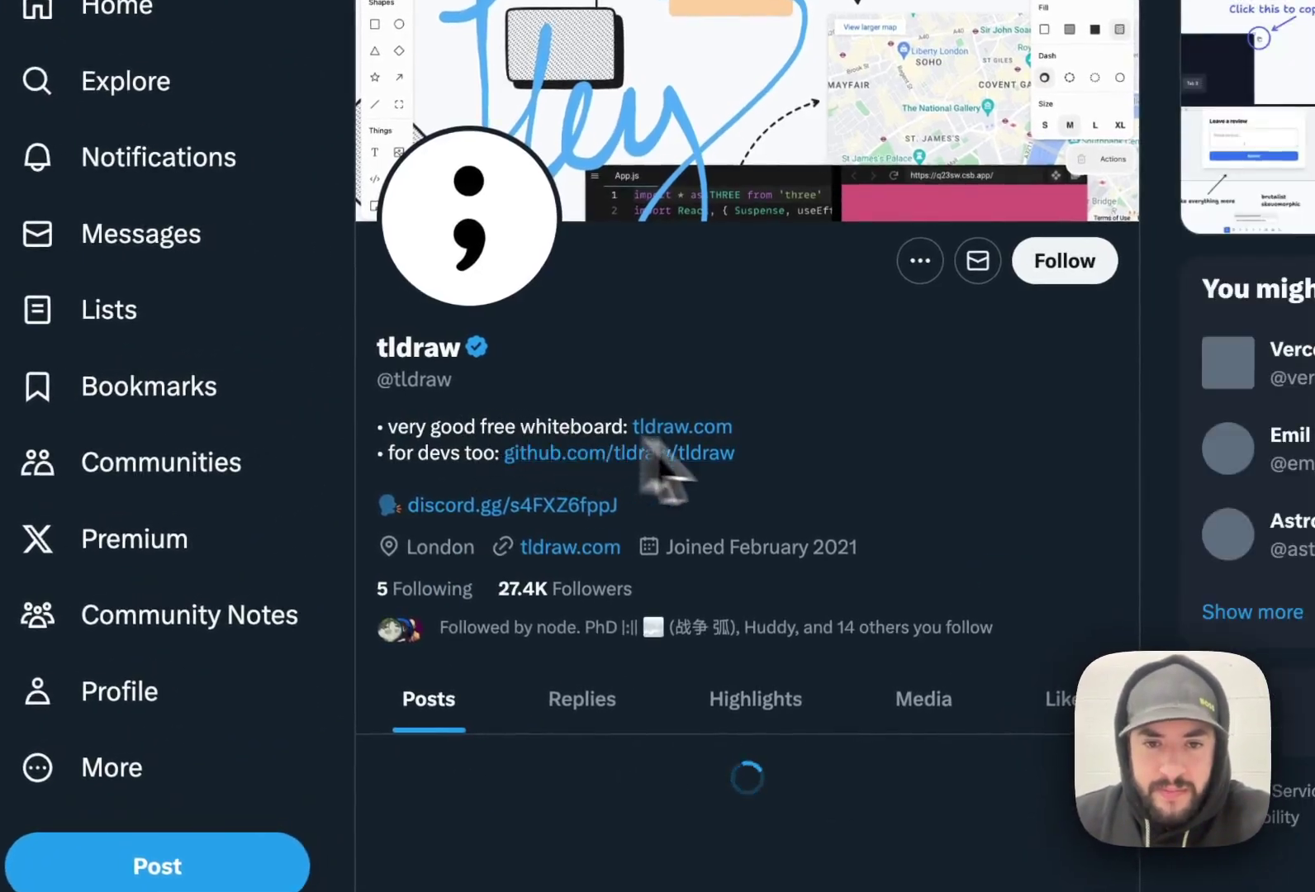
- Watch the reposted "making money has never been easier" demo video in full screen from the tldraw profile
scroll(821, 478, "down", 6)
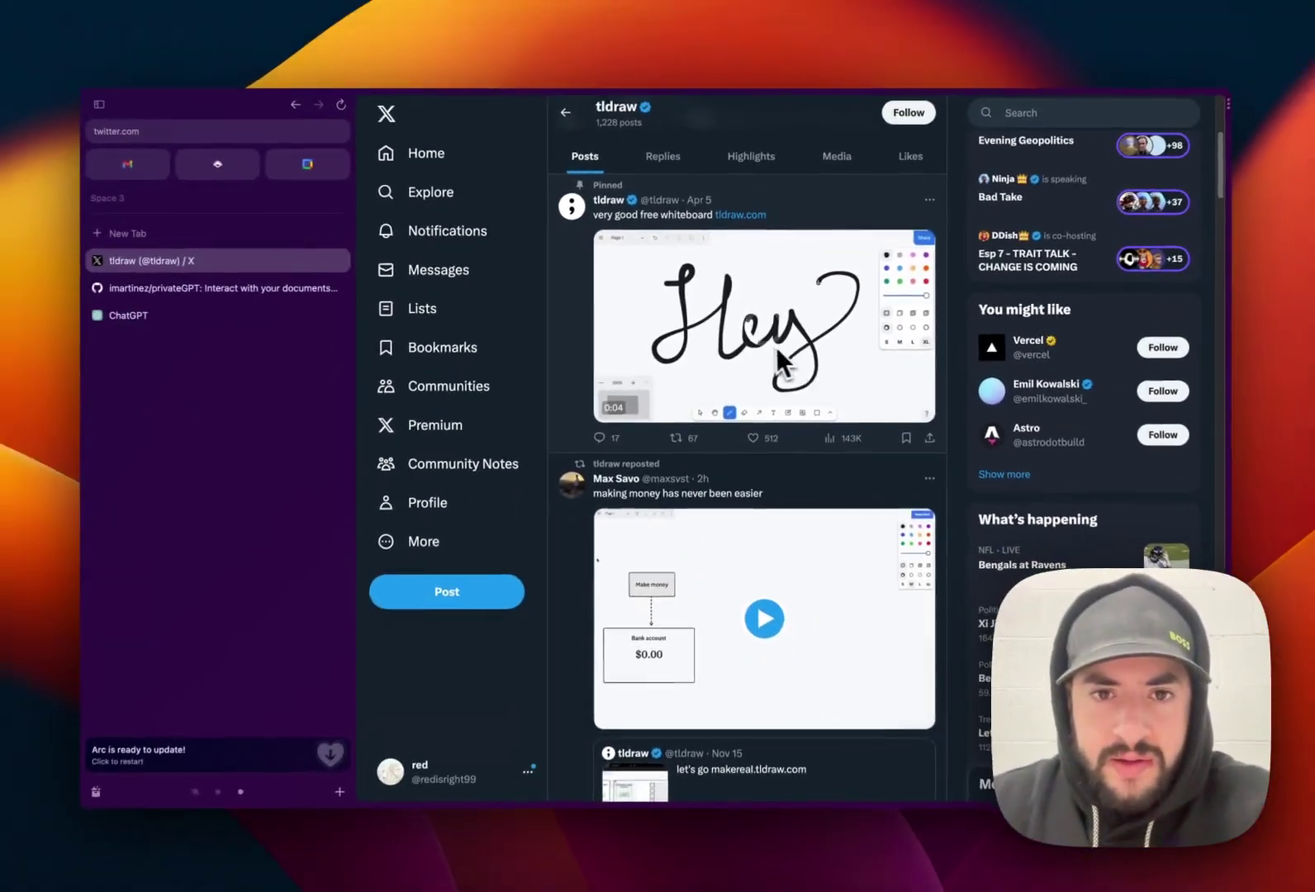
scroll(759, 353, "down", 3)
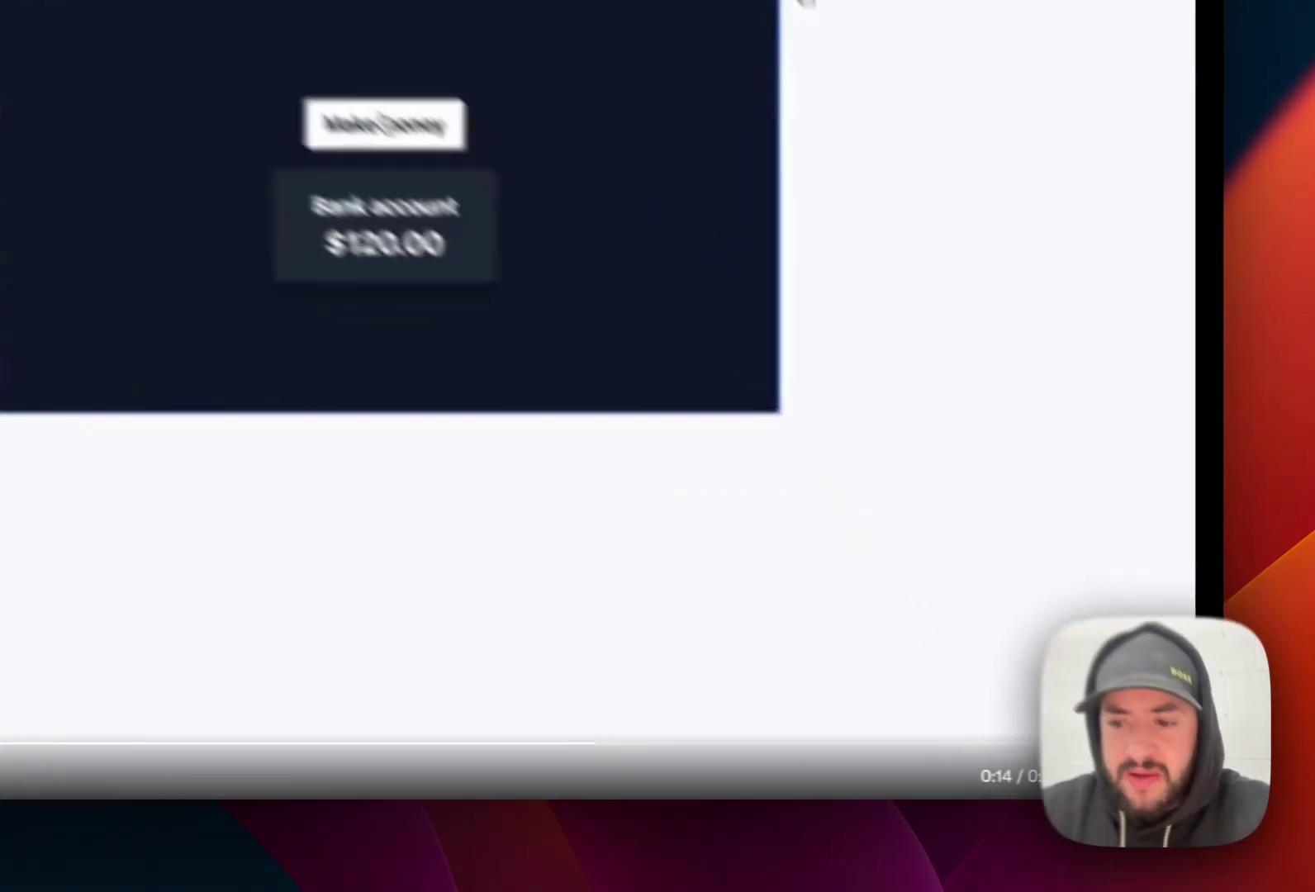
left_click(1208, 785)
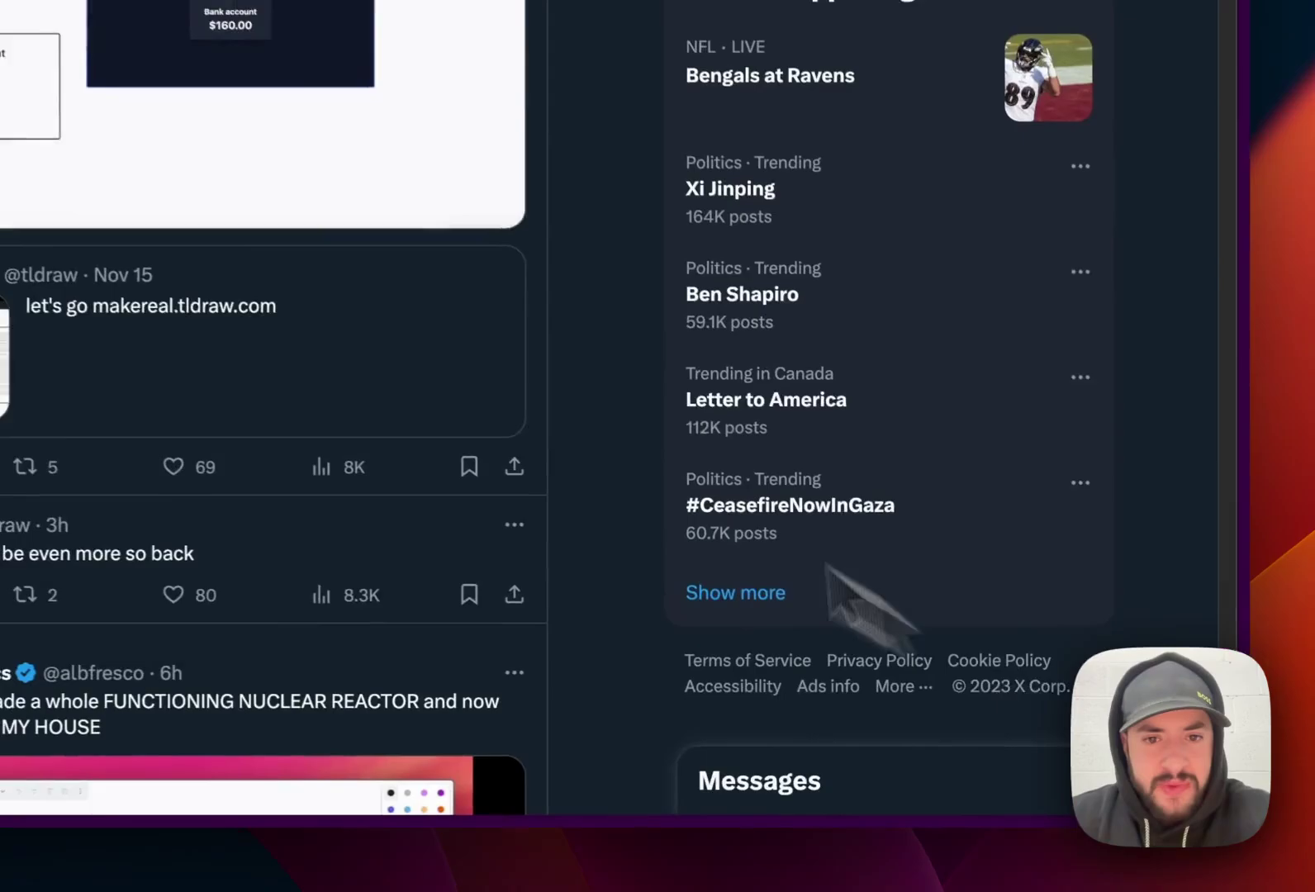
- Watch the reposted nuclear reactor demo video in full screen and pause it before returning to the feed
scroll(624, 477, "down", 4)
scroll(511, 343, "down", 5)
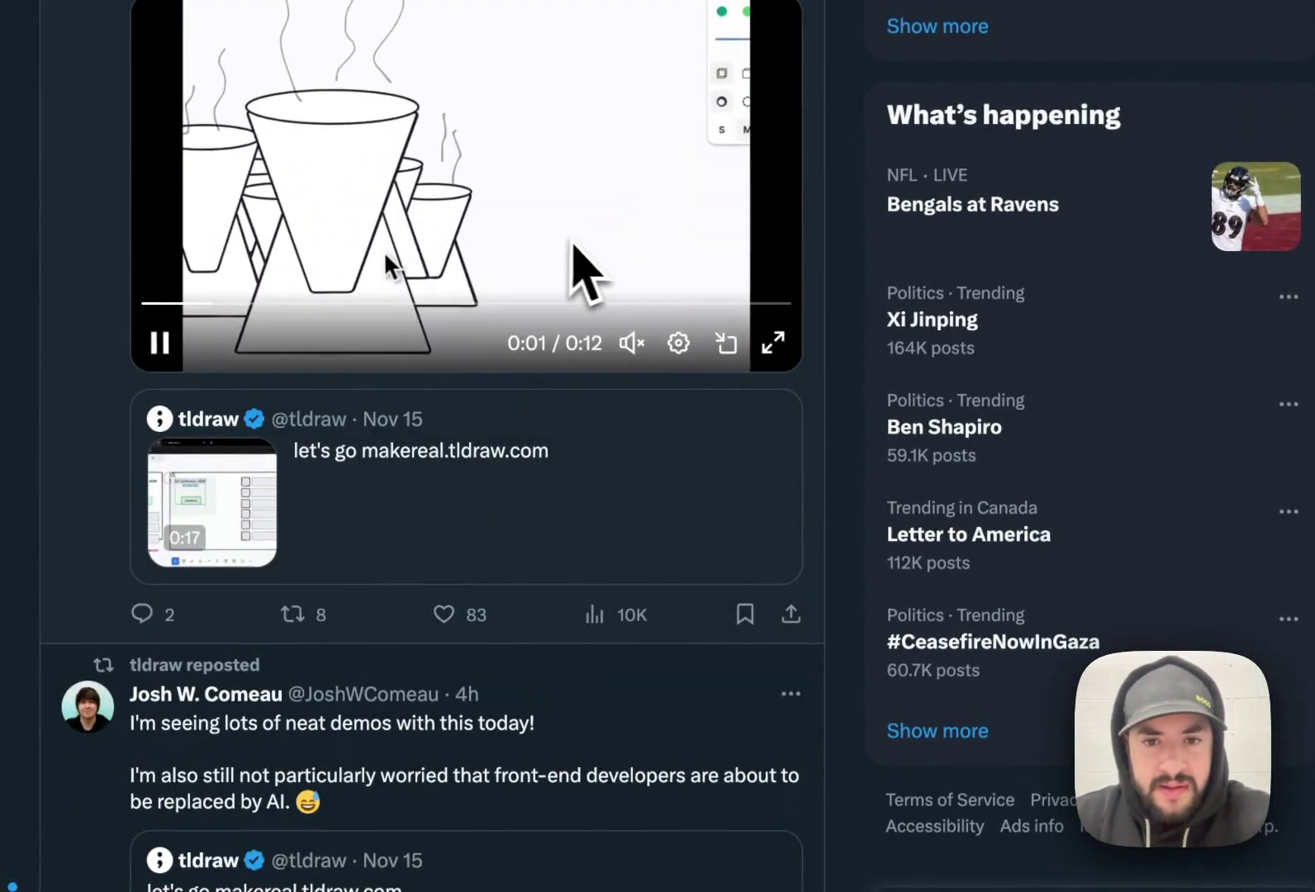
left_click(771, 344)
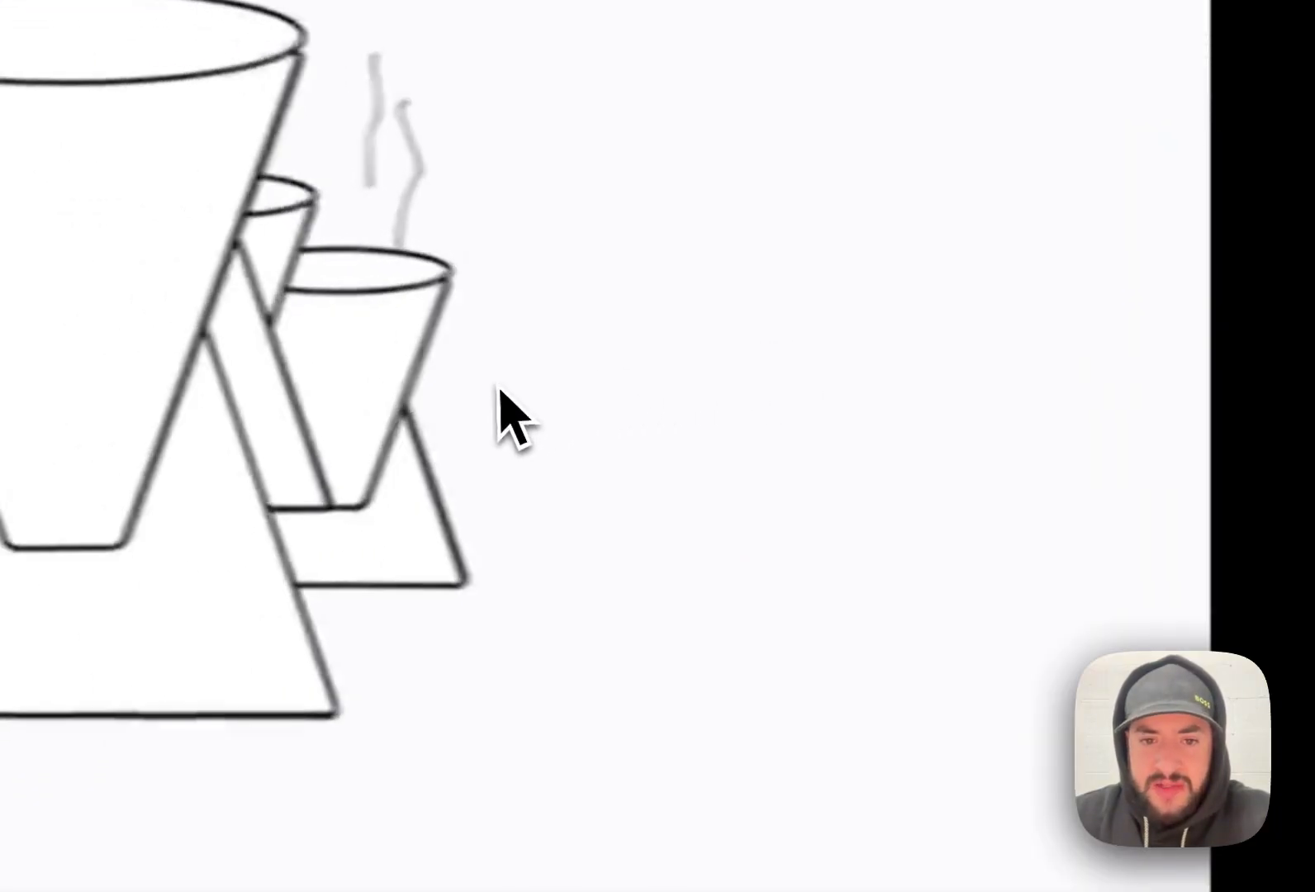
left_click(1105, 796)
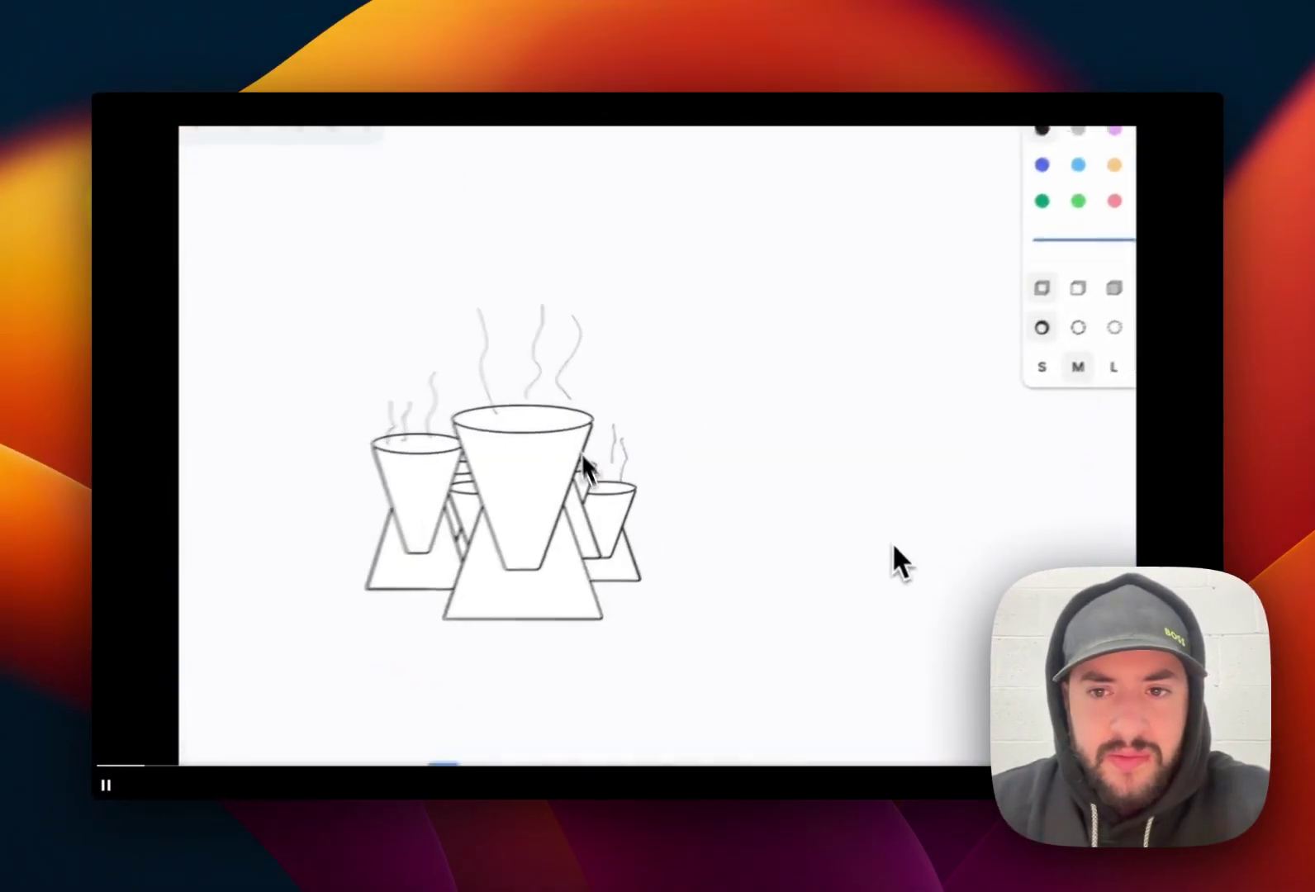
left_click(859, 576)
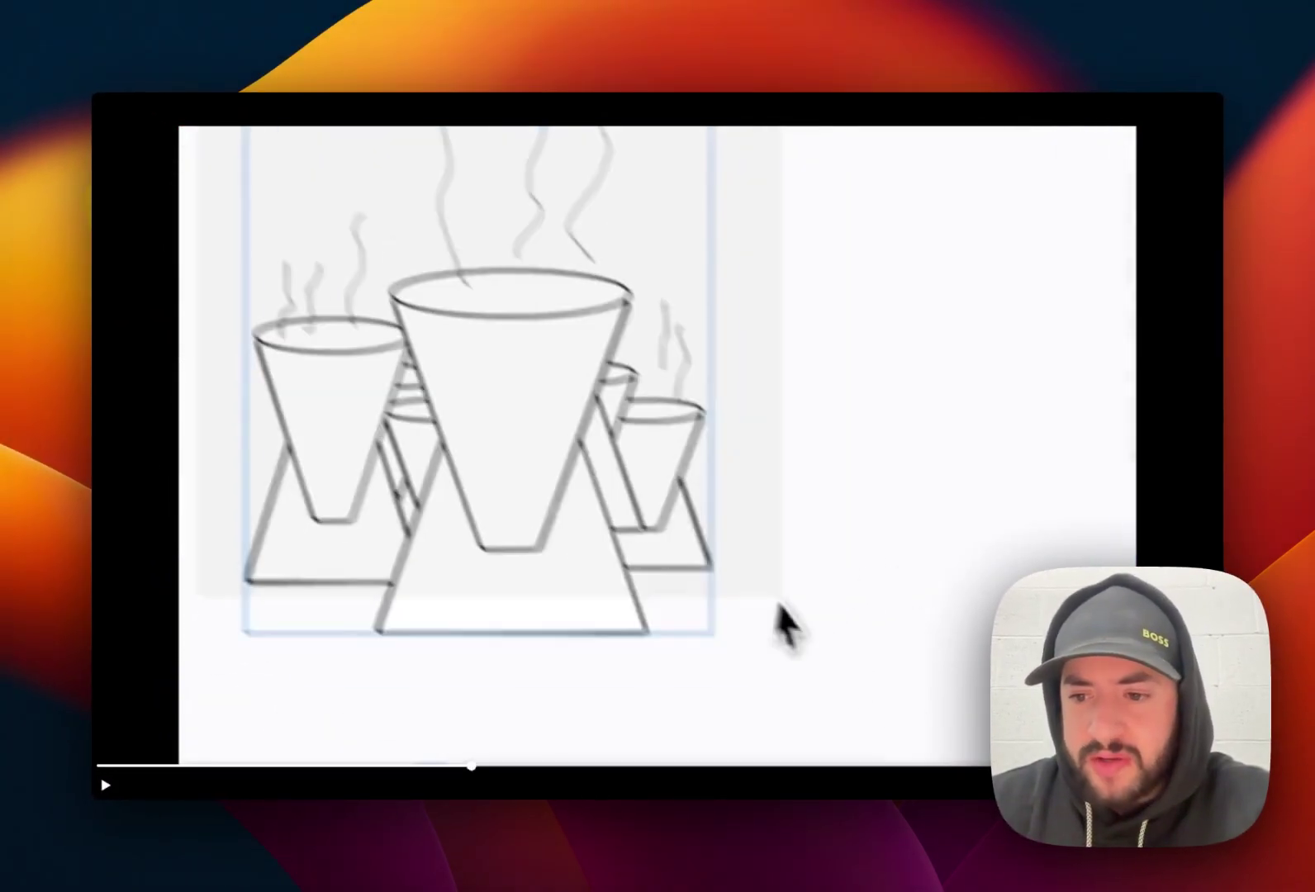
key("Escape")
- Watch the quoted "let's go makereal.tldraw.com" UI conference demo in full screen and return to the feed
scroll(661, 455, "down", 4)
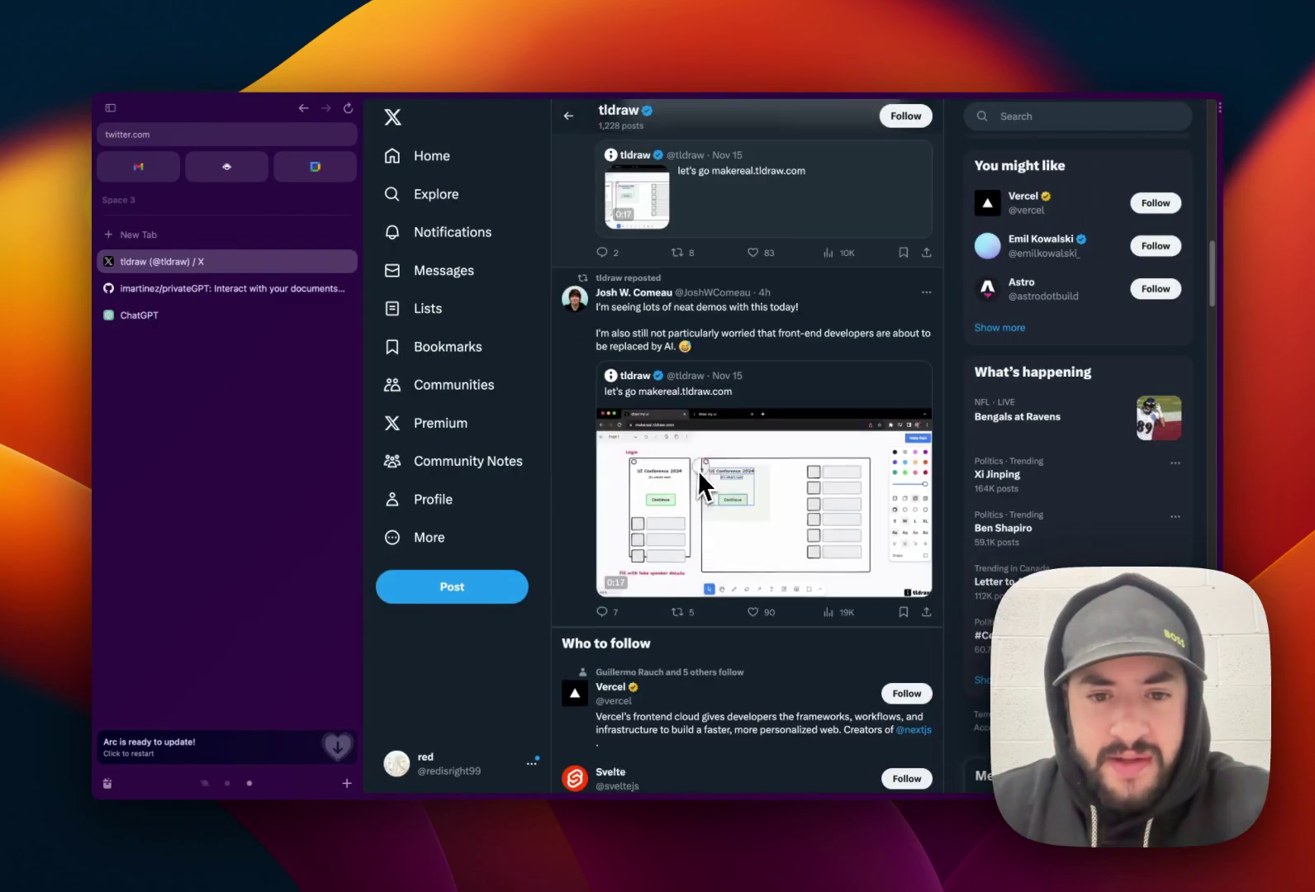
scroll(748, 446, "down", 1)
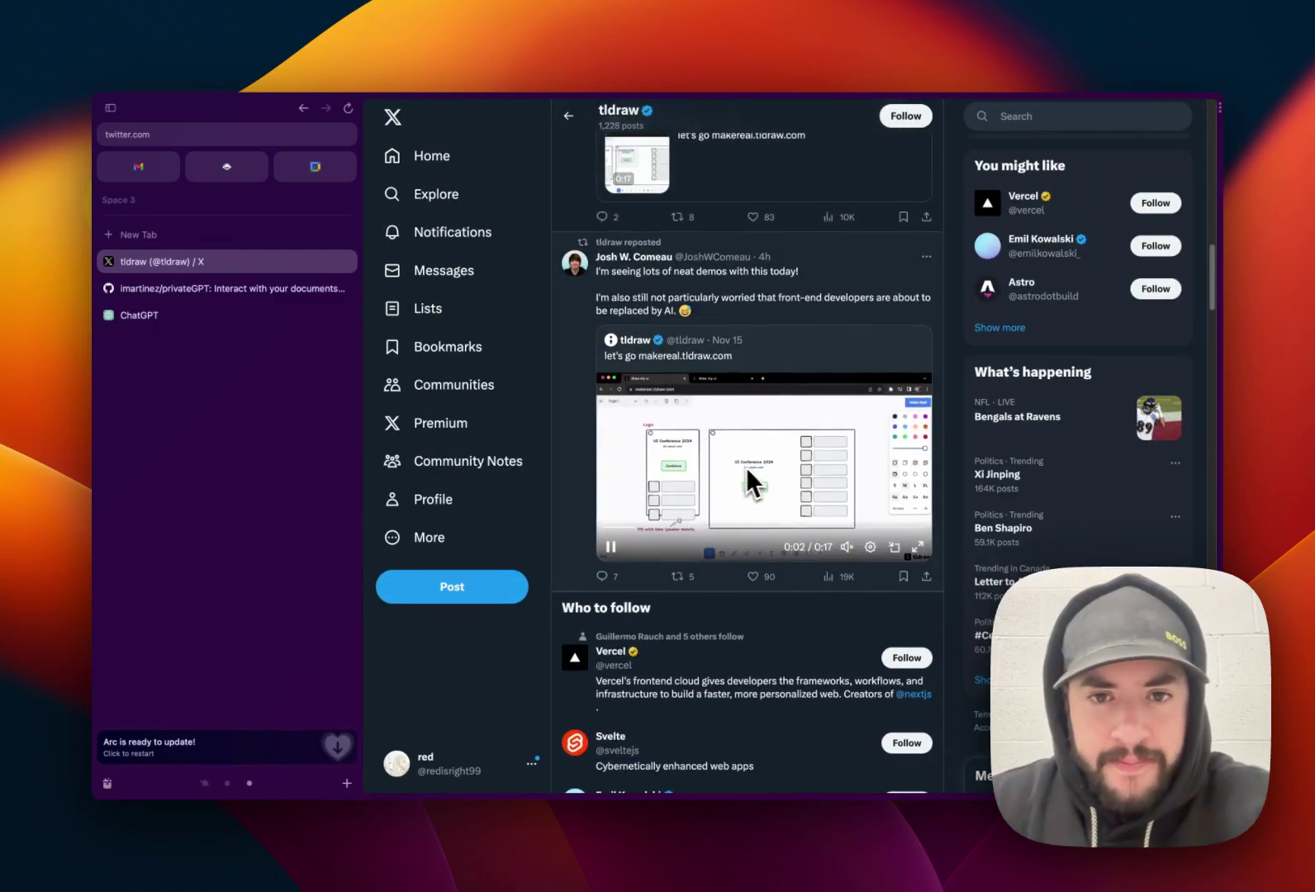
left_click(915, 548)
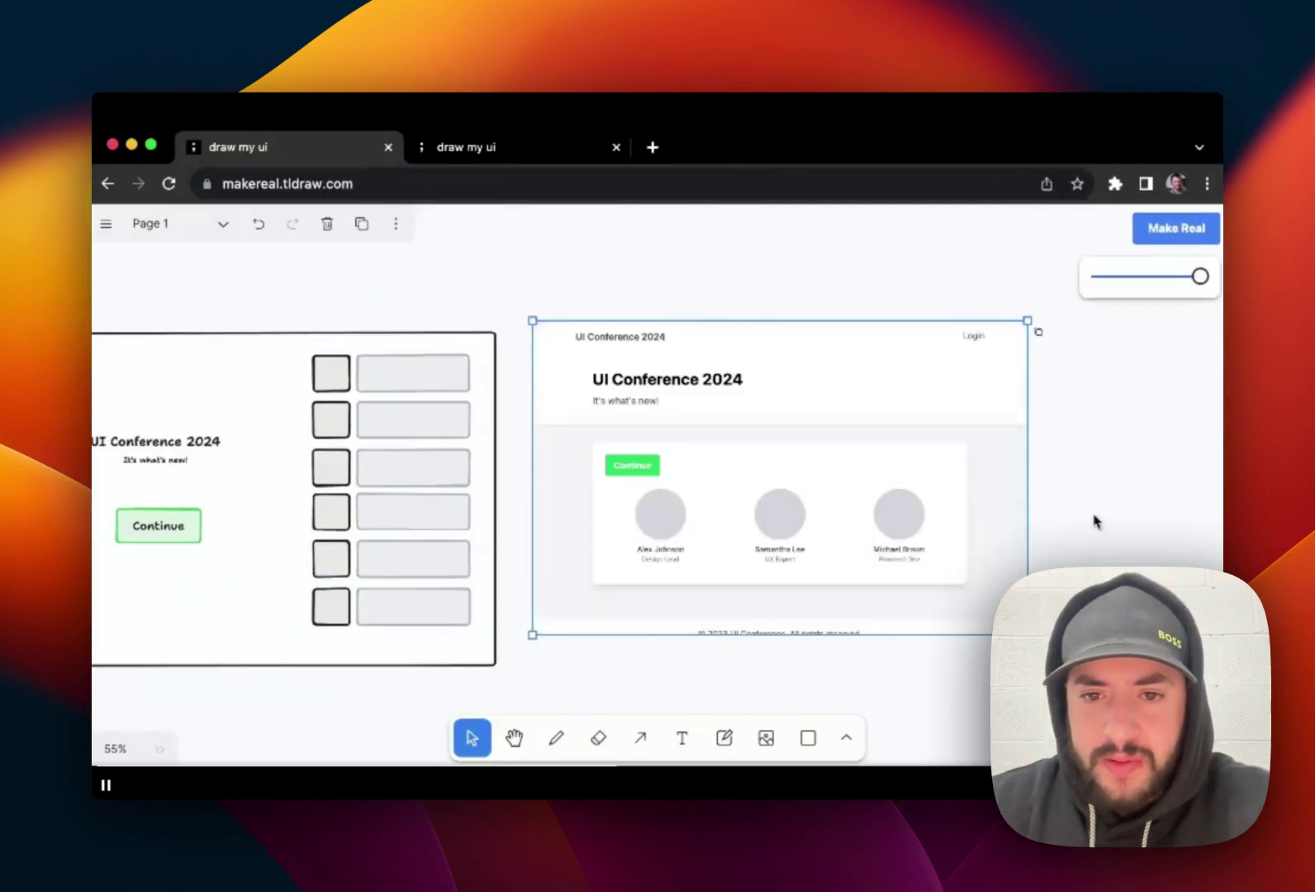
key("Escape")
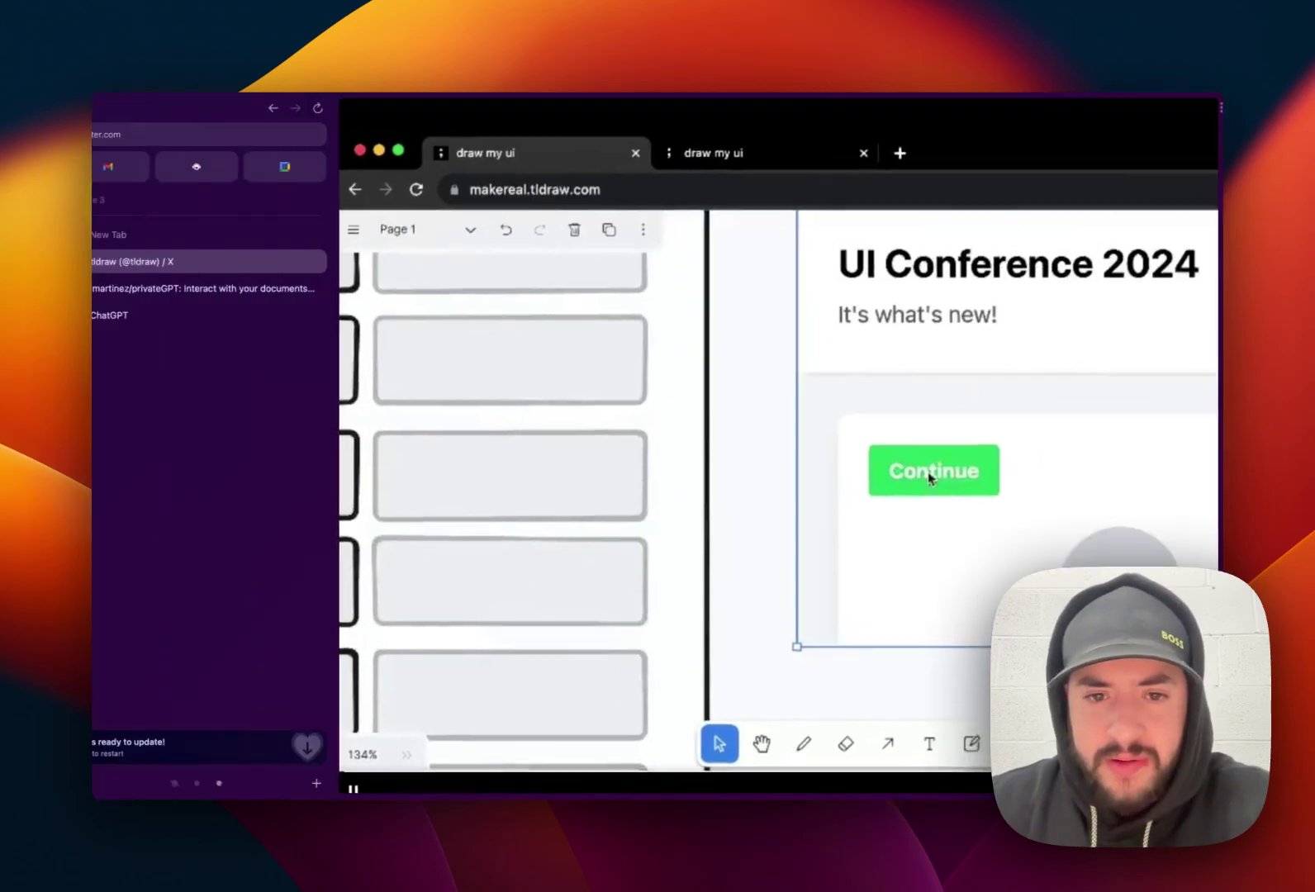
- Find the repost about drawing UIs and skim through its Ocean photo card video
scroll(719, 500, "down", 8)
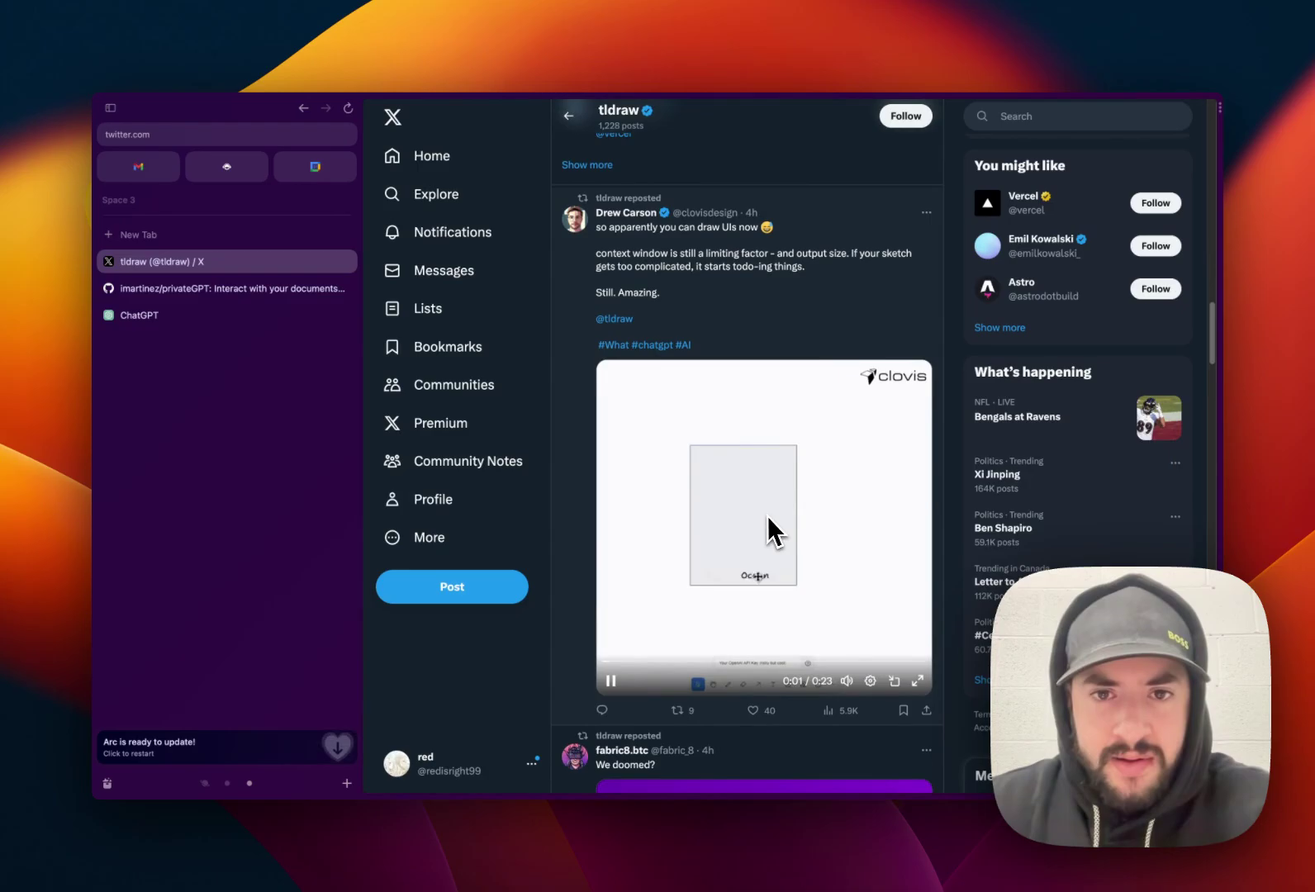
scroll(764, 515, "down", 1)
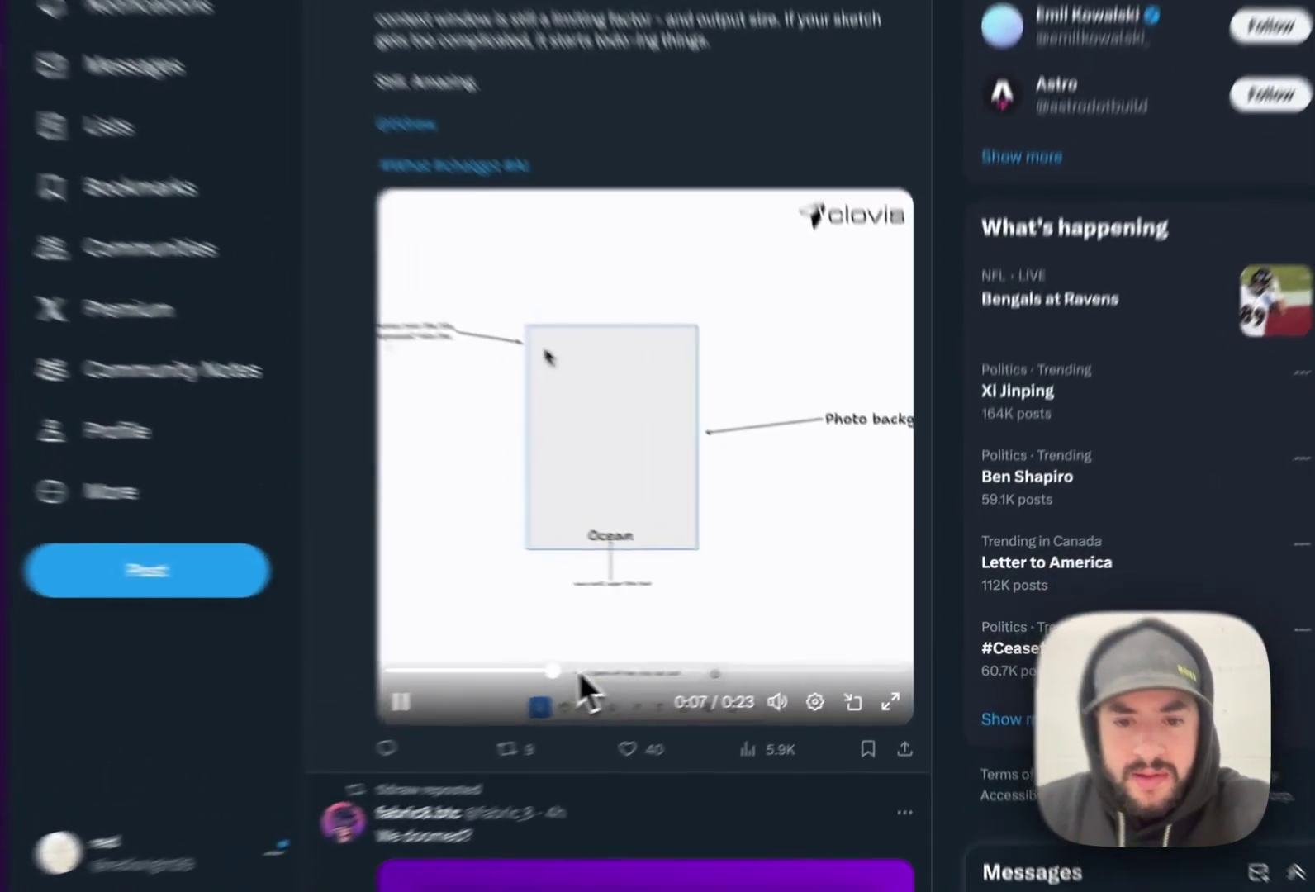
left_click(755, 650)
left_click_drag(571, 690, 787, 699)
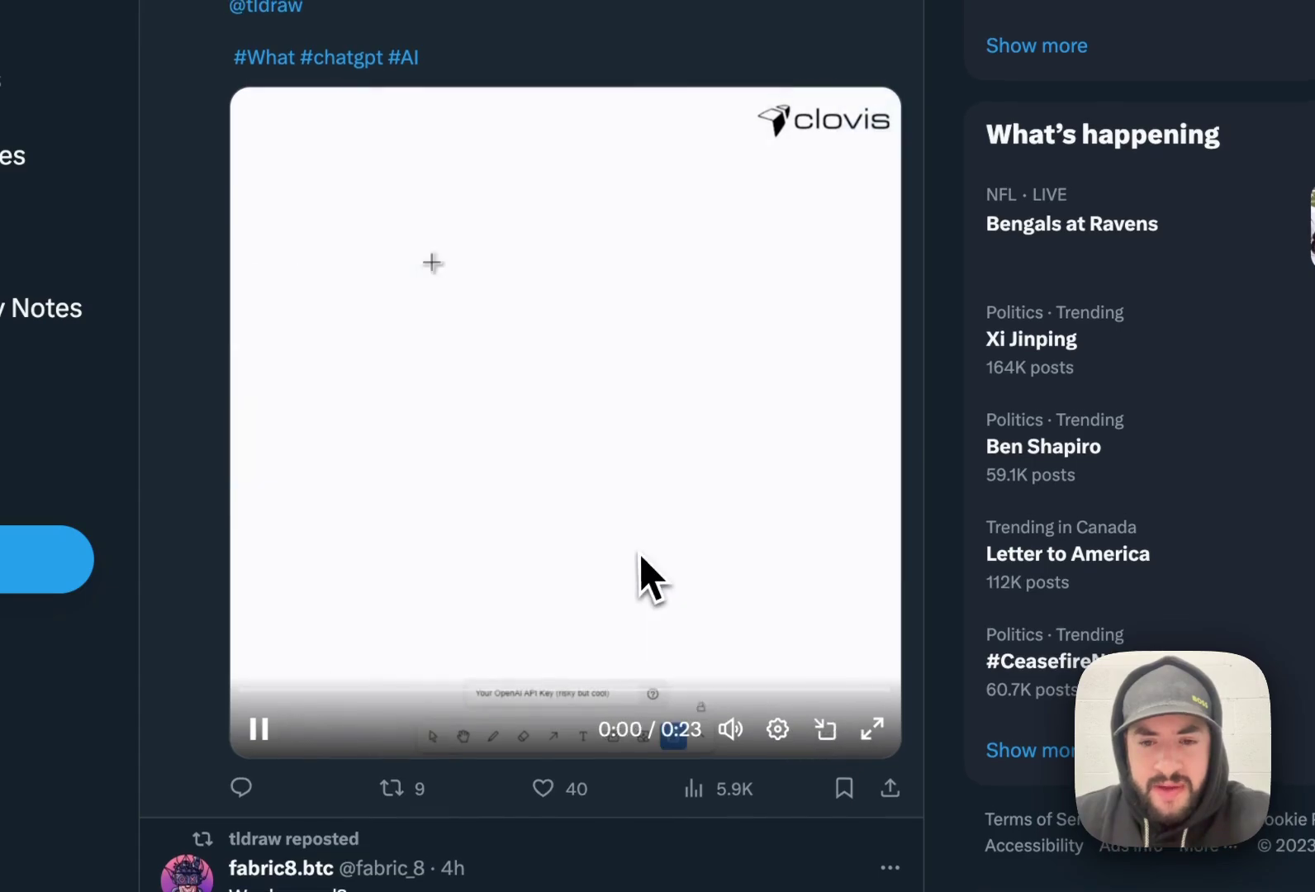
- Skim through the spinning wheel demo video in the "We doomed?" repost
scroll(643, 574, "down", 5)
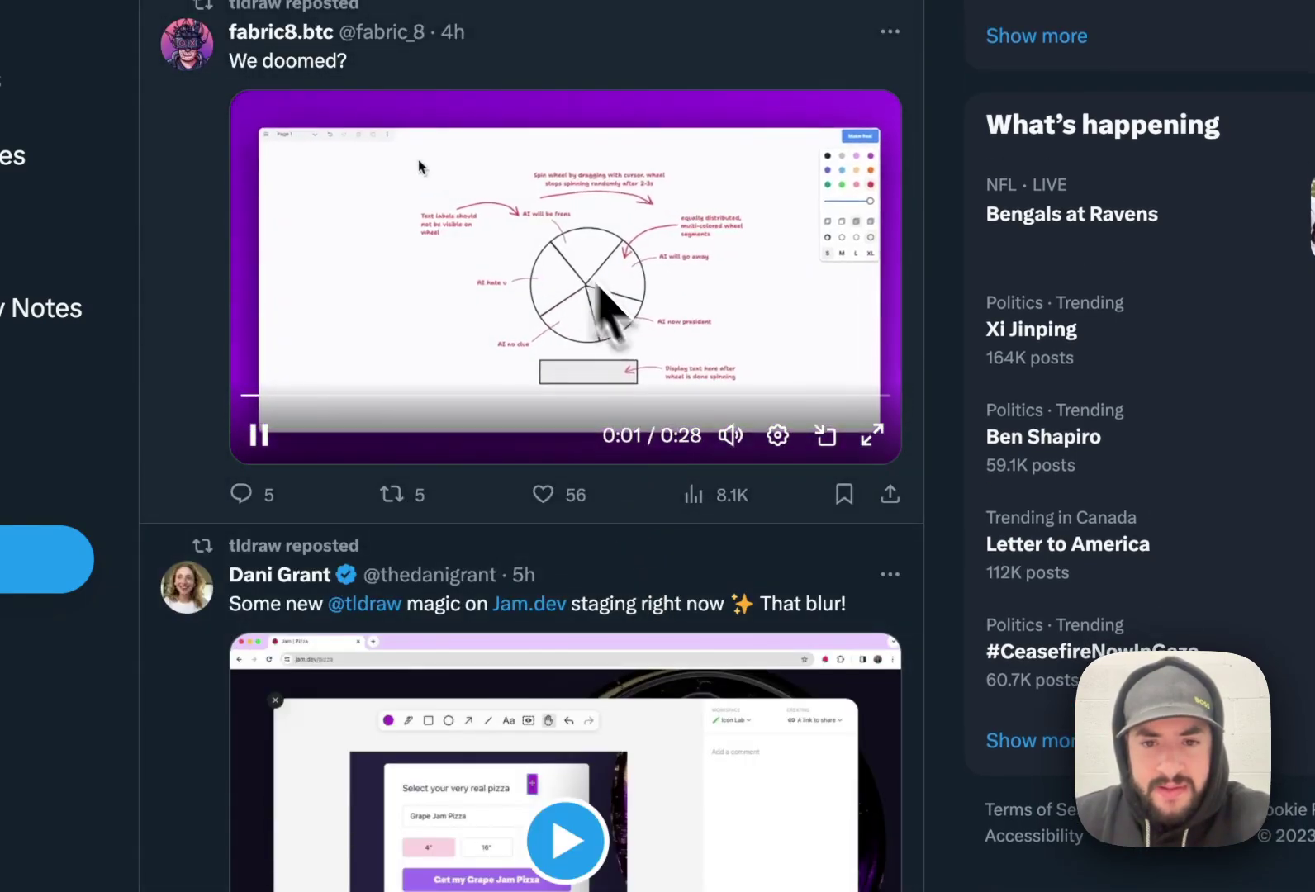
left_click(492, 398)
left_click_drag(493, 405, 670, 403)
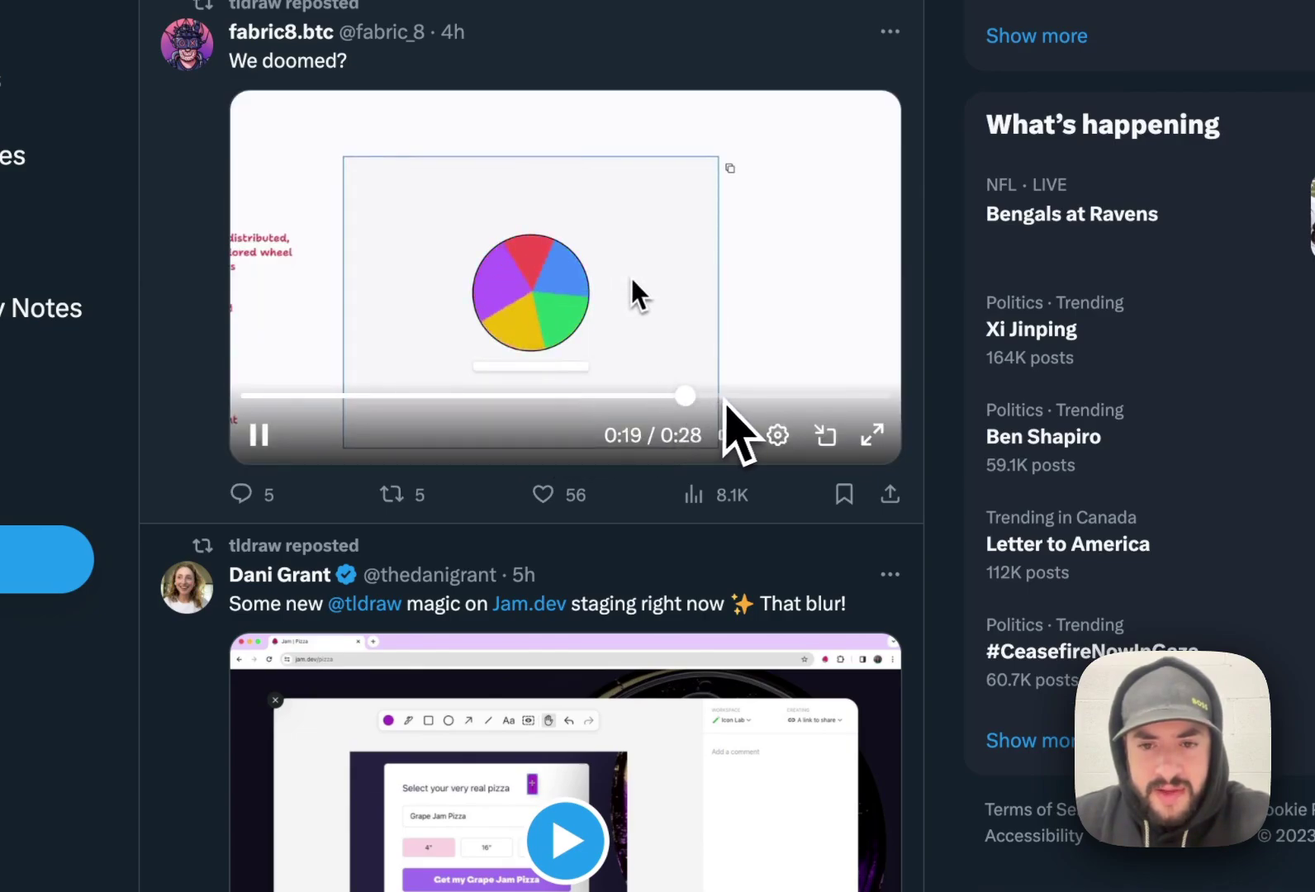
left_click(437, 396)
left_click_drag(493, 405, 799, 399)
- View the Jam.dev pizza demo, then watch the classic snake game demo in full screen
scroll(699, 359, "down", 7)
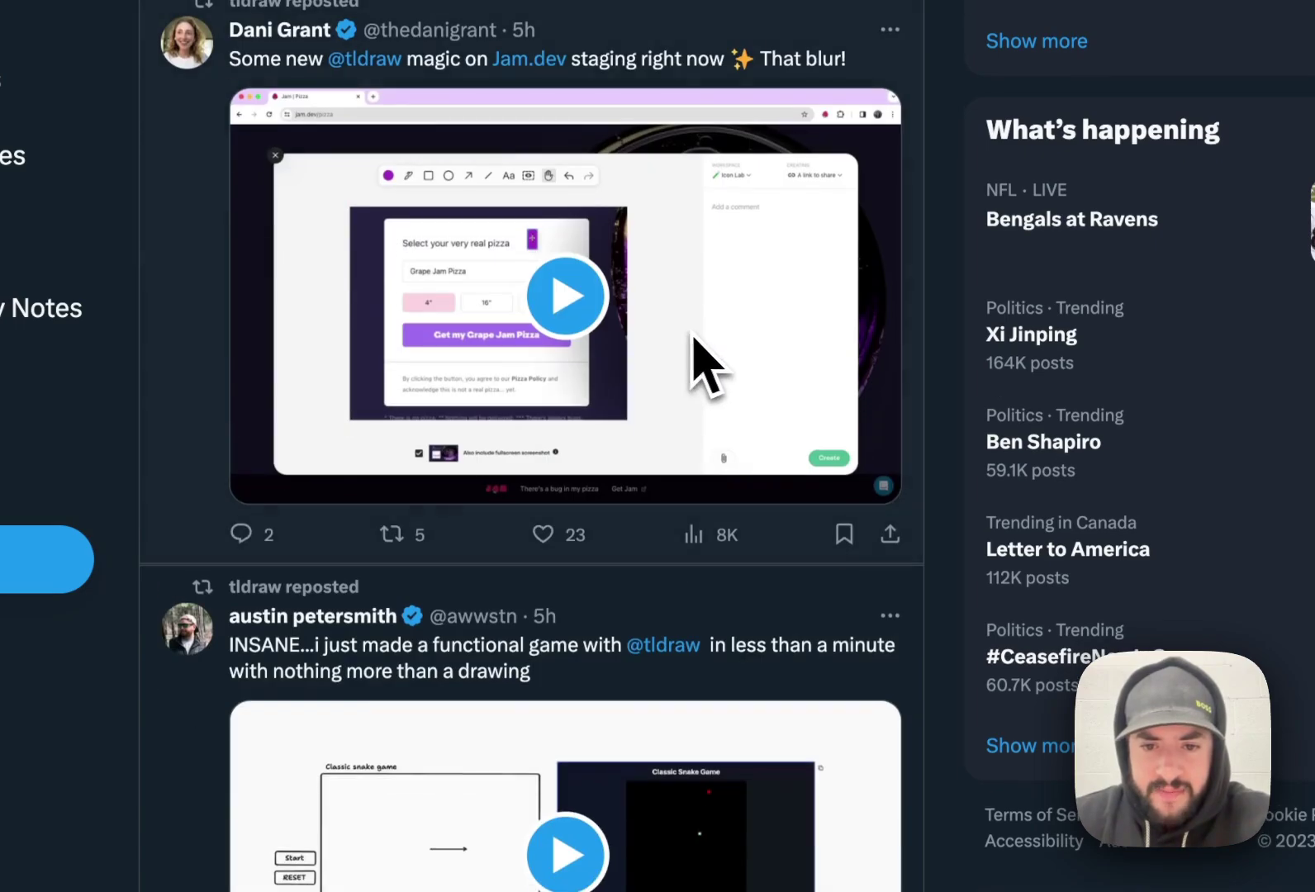
scroll(555, 299, "down", 1)
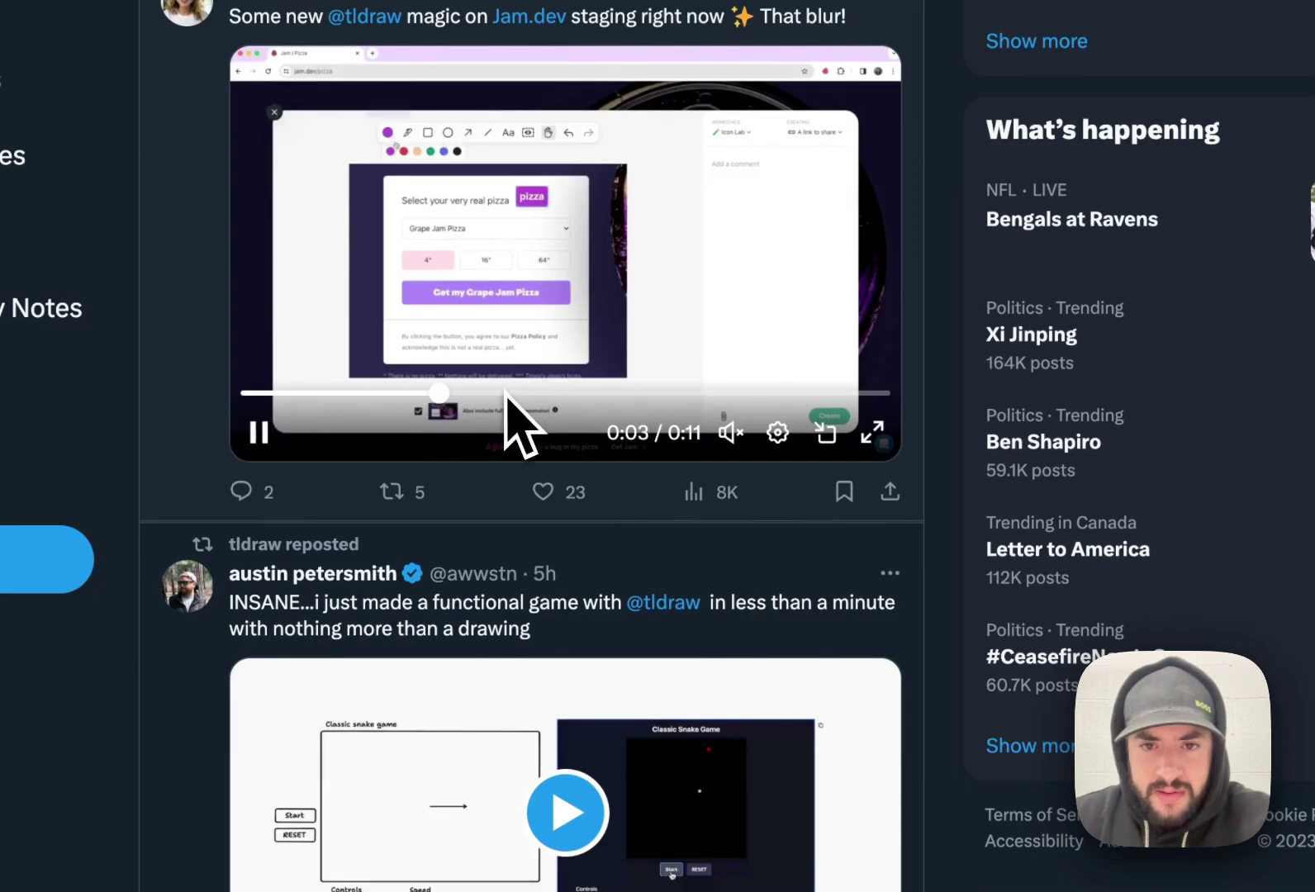
scroll(649, 322, "down", 6)
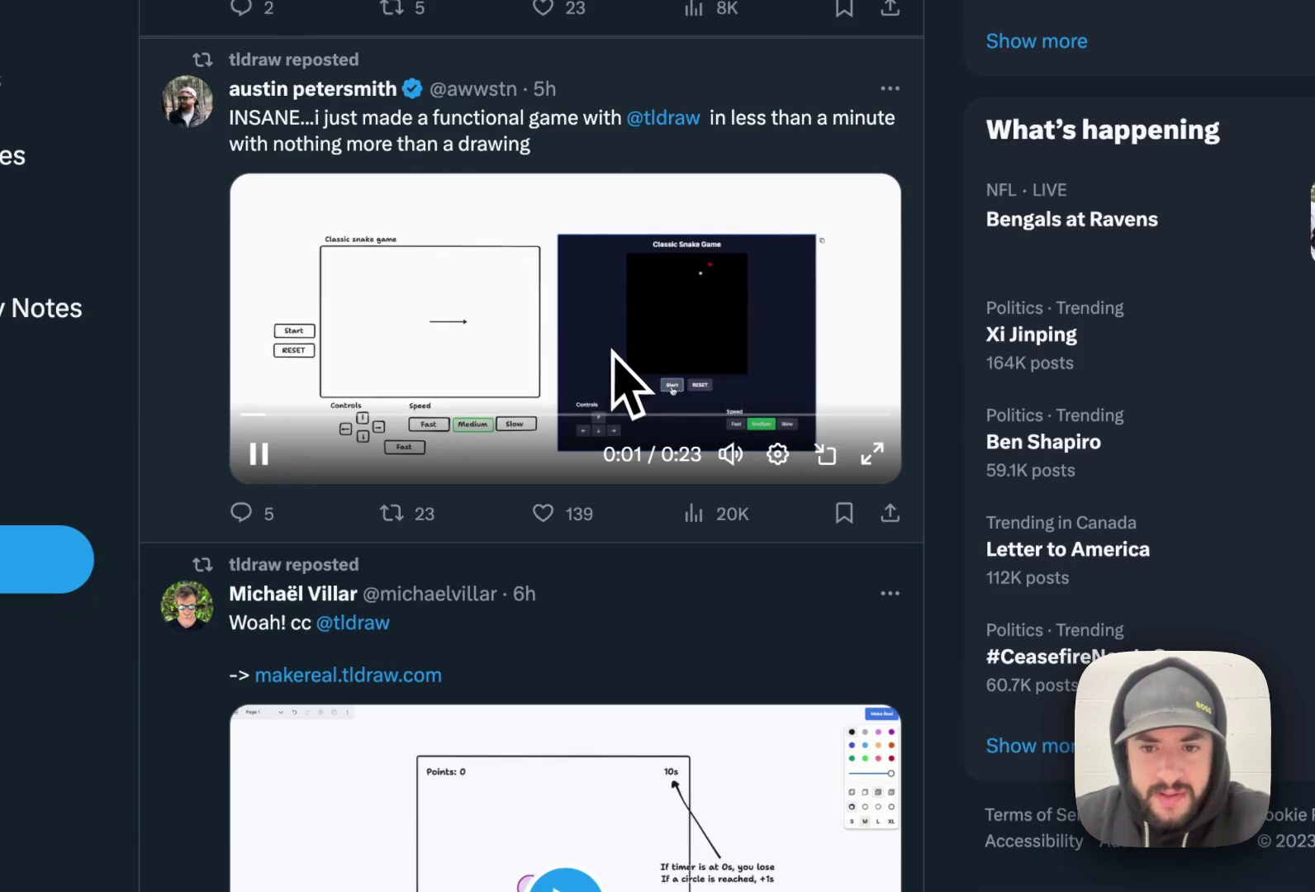
left_click(859, 456)
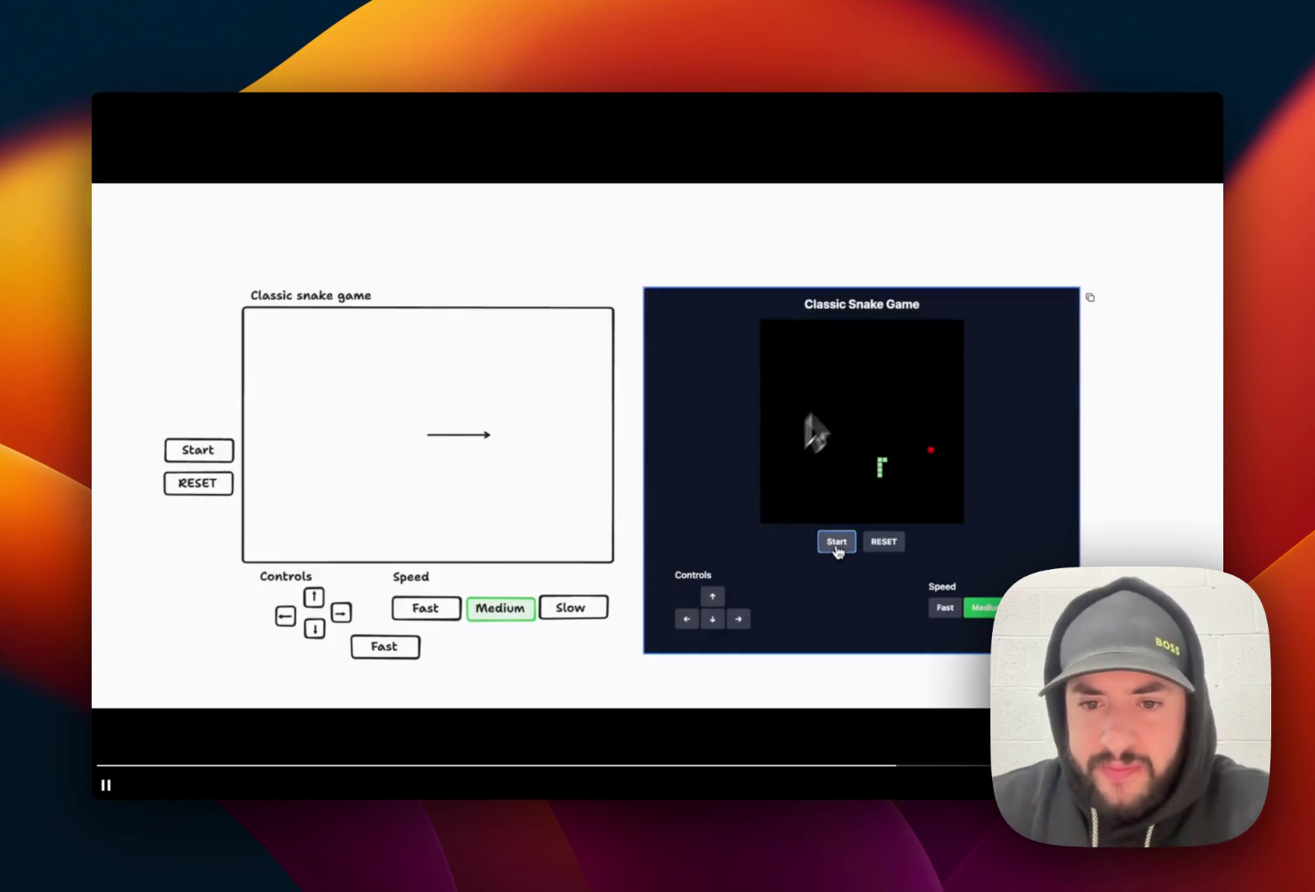
key("Escape")
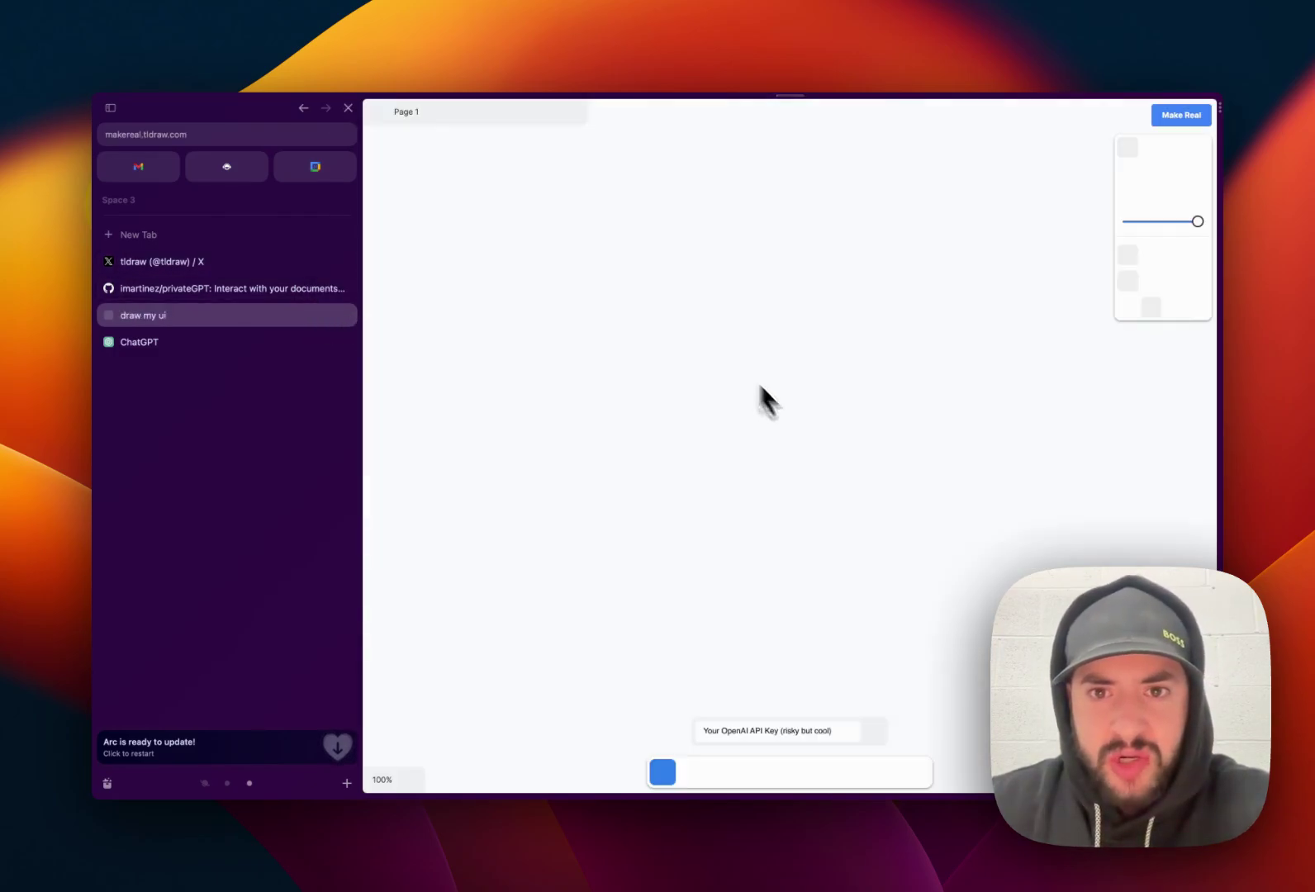
- Sketch a smiling face and a four-direction arrow pad on the makereal.tldraw.com canvas and generate a preview from them
mouse_move(595, 324)
left_mouse_down()
mouse_move(605, 296)
mouse_move(660, 336)
mouse_move(652, 324)
left_mouse_up()
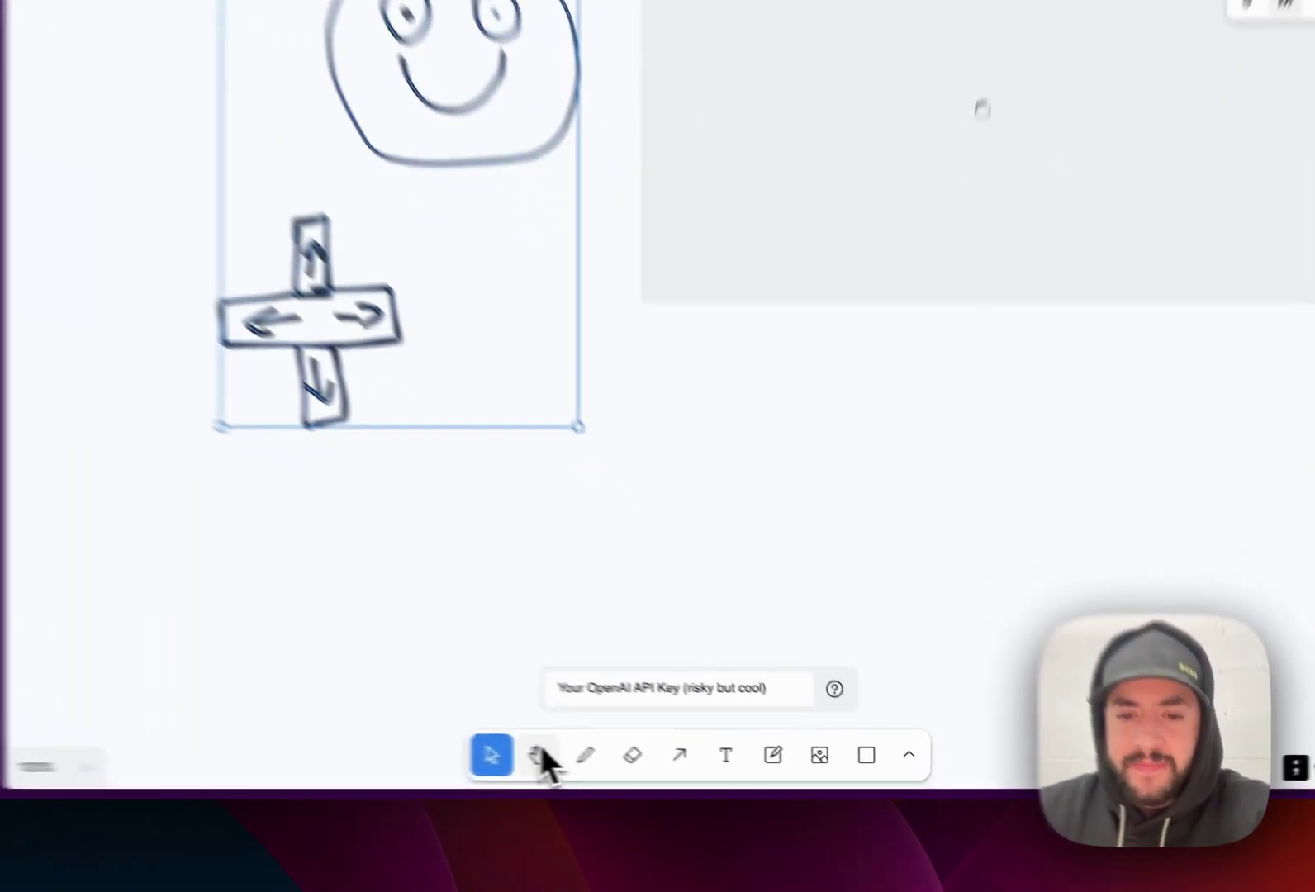
left_click(691, 771)
left_click_drag(909, 641, 846, 634)
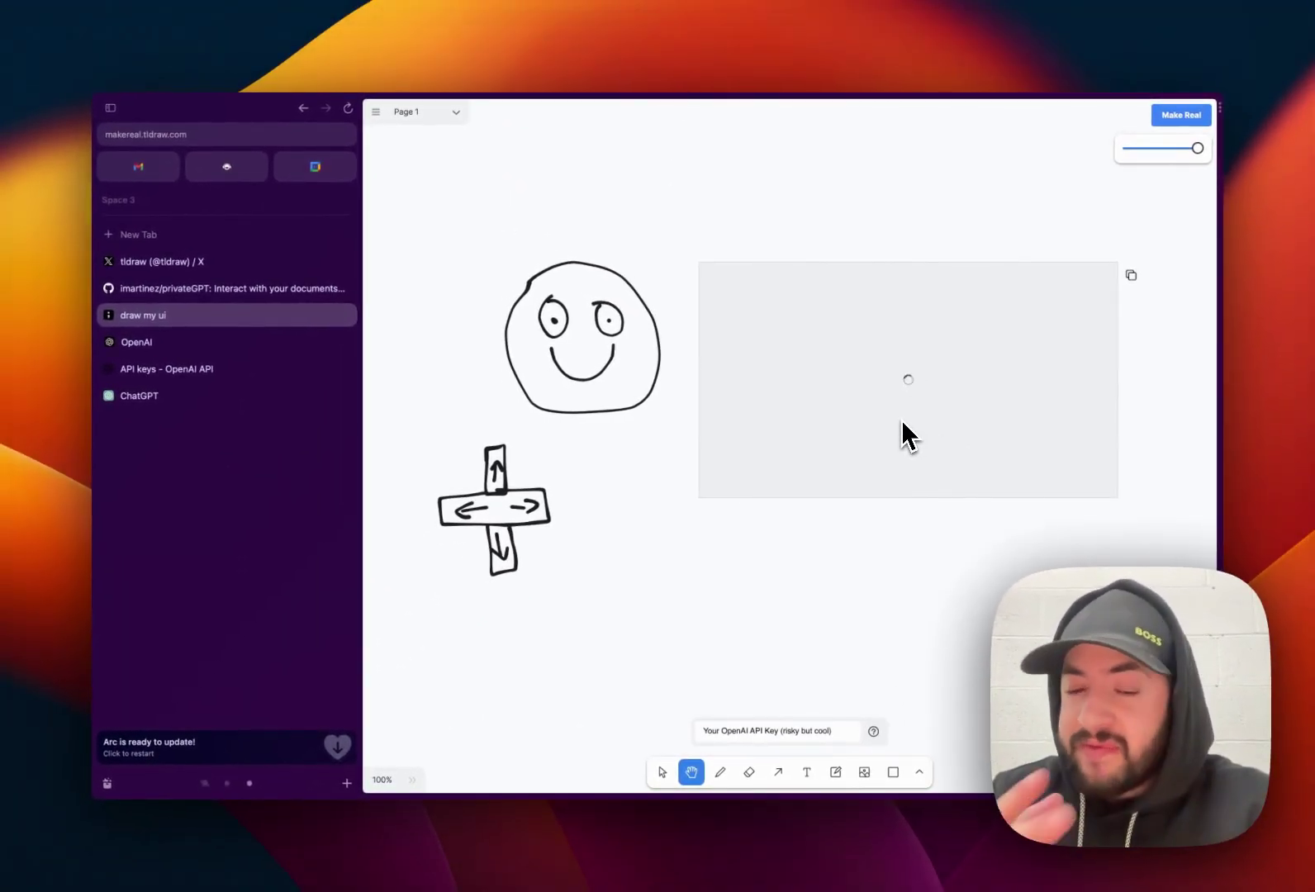
- Select the generated face preview and try to scroll its content to inspect the lower part
scroll(906, 434, "up", 3)
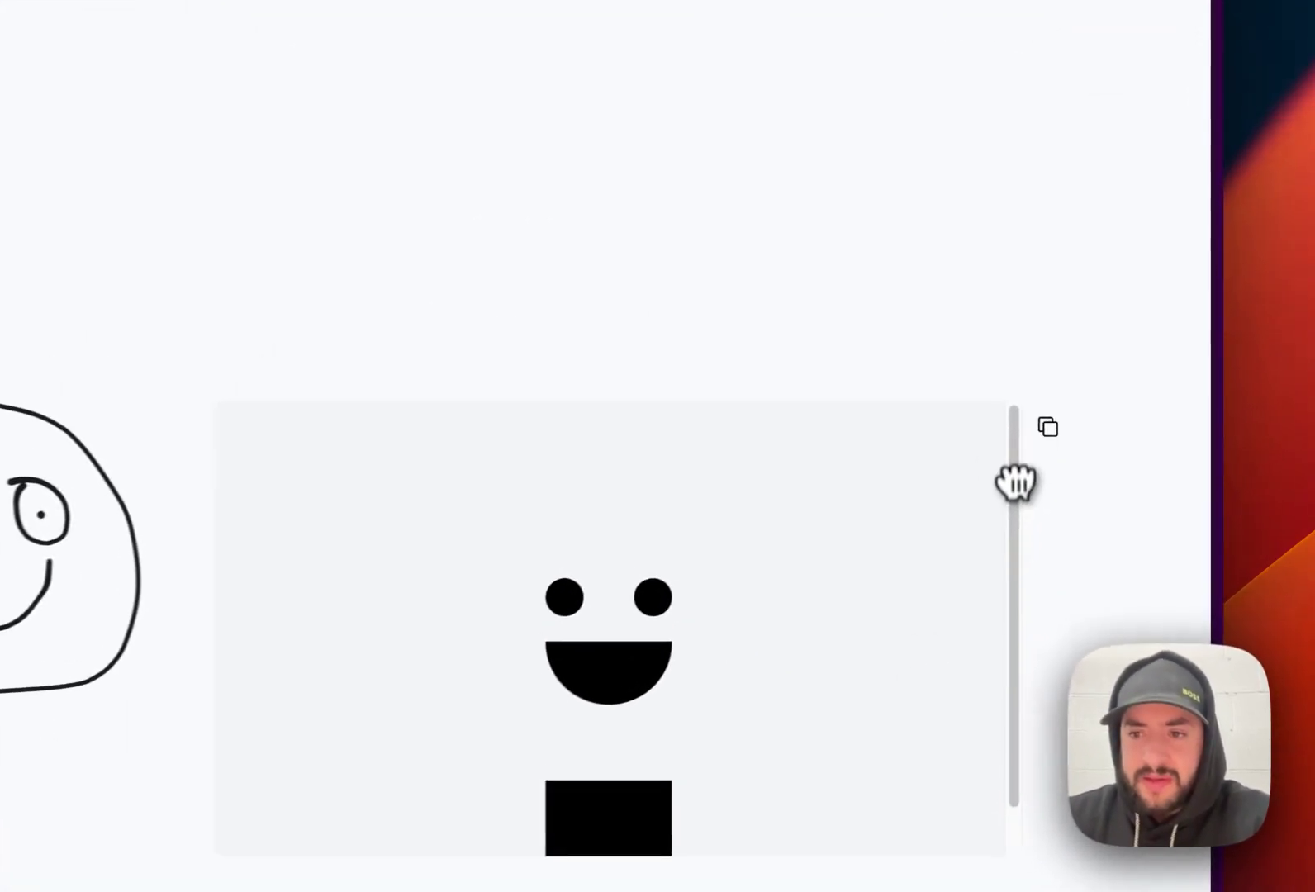
scroll(1016, 482, "down", 10)
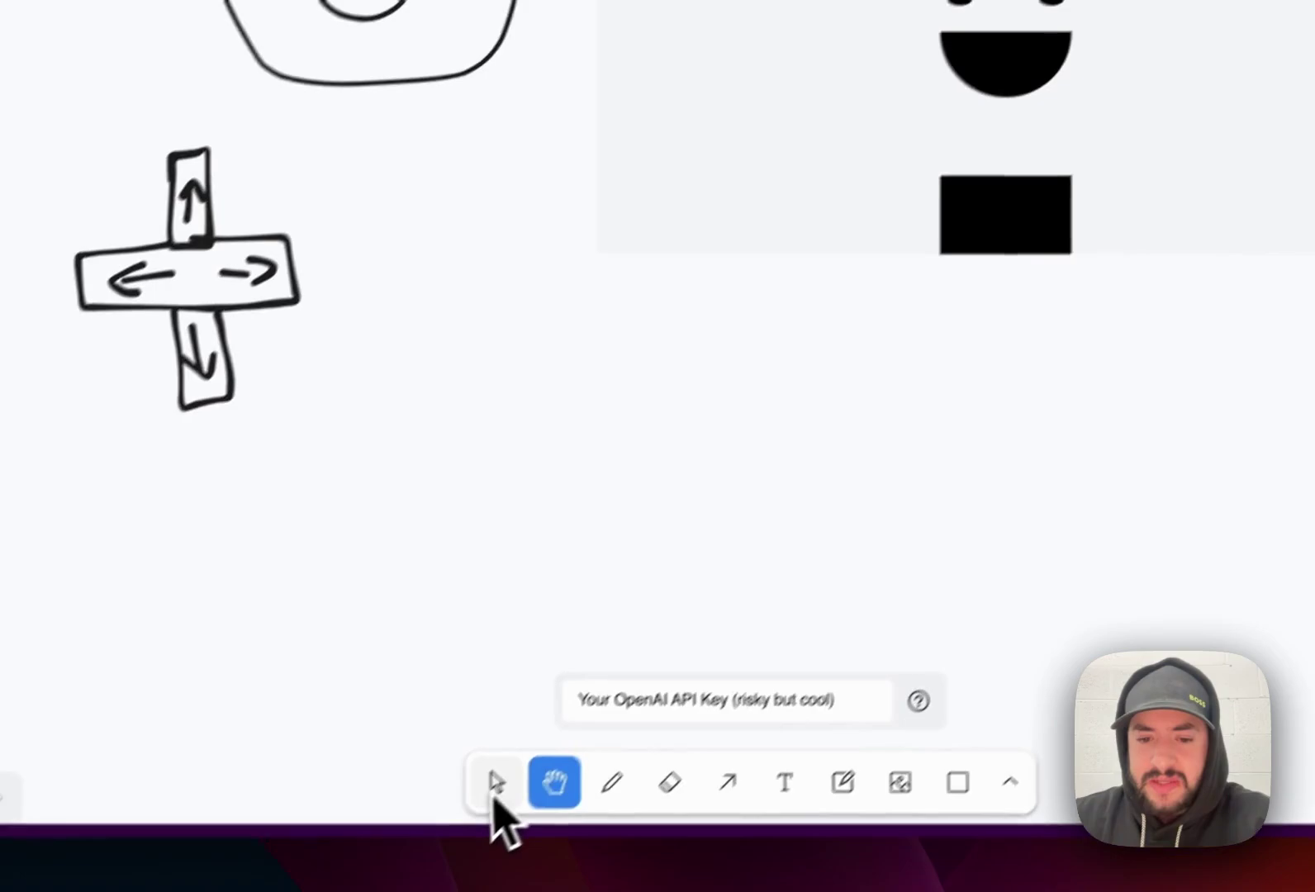
left_click(496, 785)
left_click(670, 196)
scroll(708, 358, "down", 5)
scroll(725, 349, "up", 5)
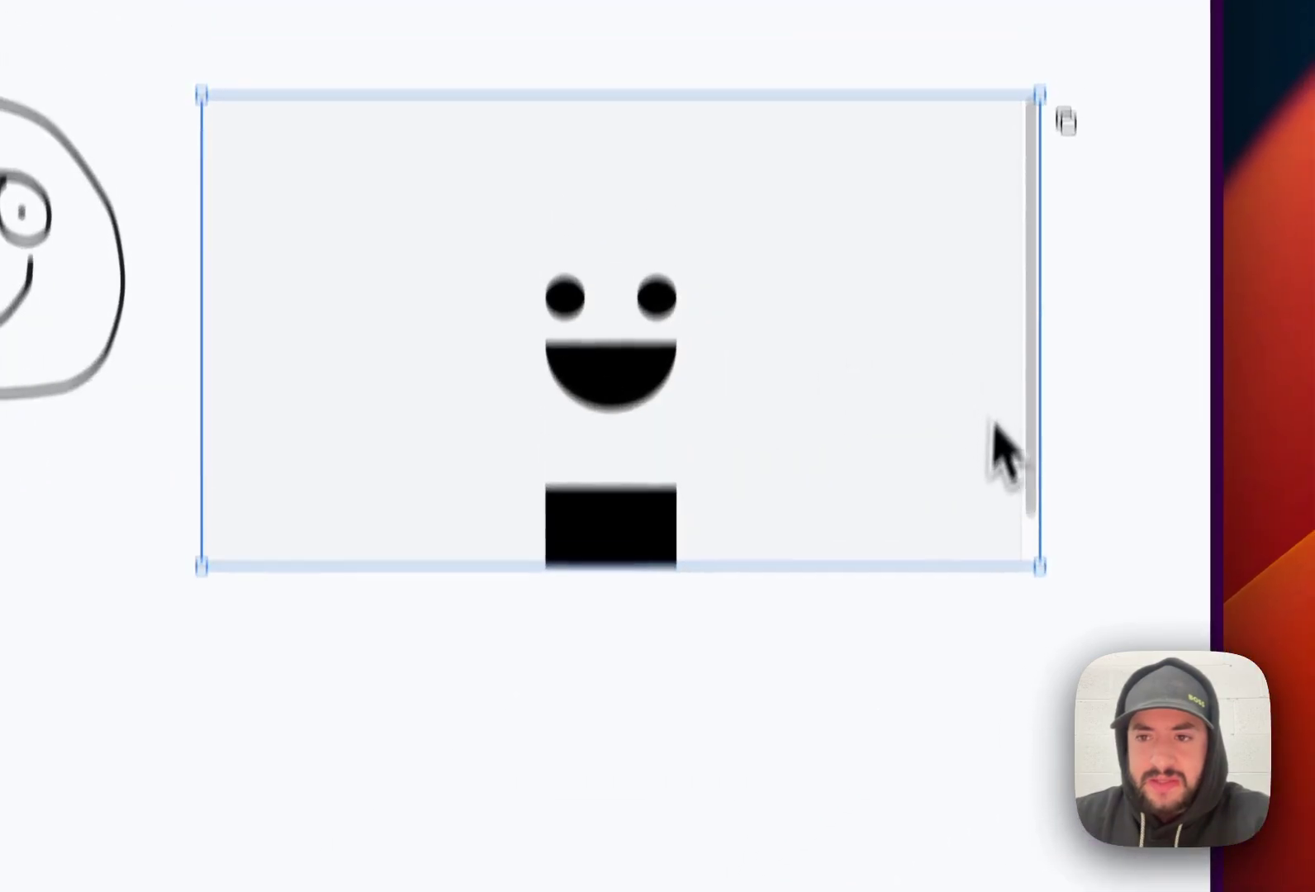
left_click_drag(1032, 413, 1039, 655)
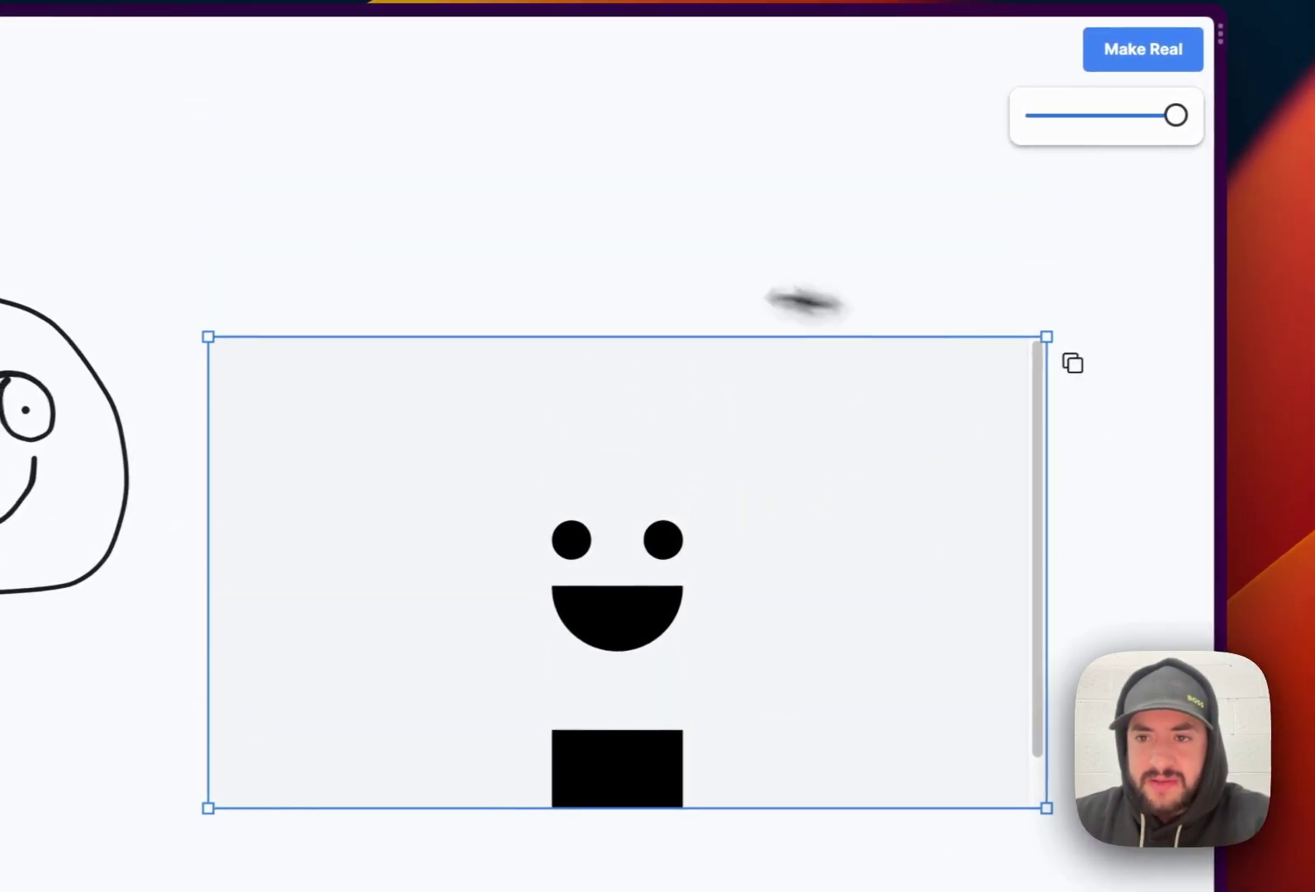
- Shorten the generated face preview by moving its upper edge downward
left_click_drag(777, 335, 644, 723)
left_click(525, 264)
left_click(646, 682)
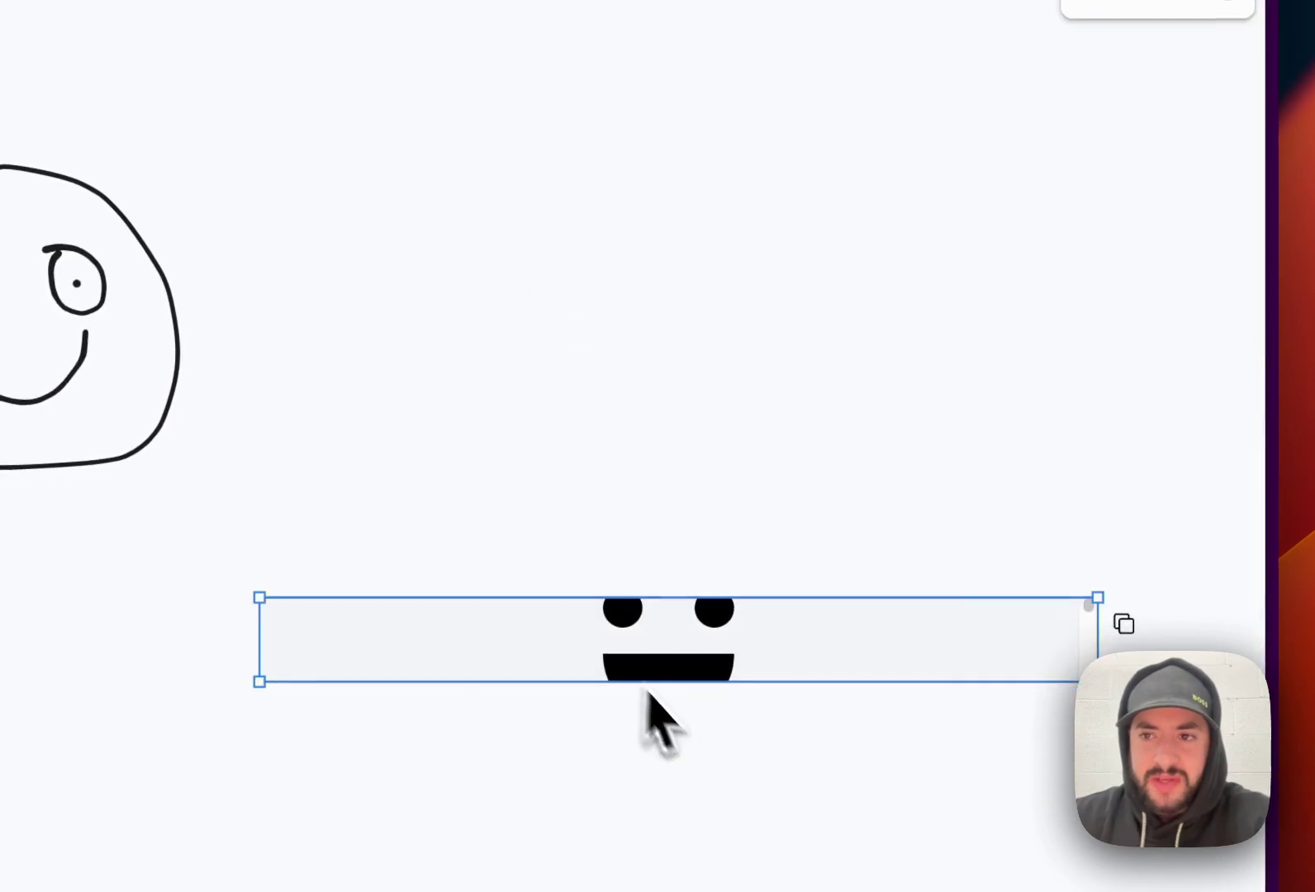
scroll(474, 479, "up", 7)
- Draw a large rectangle as a page frame and centre the title "RedAI" near its upper edge
left_click(478, 755)
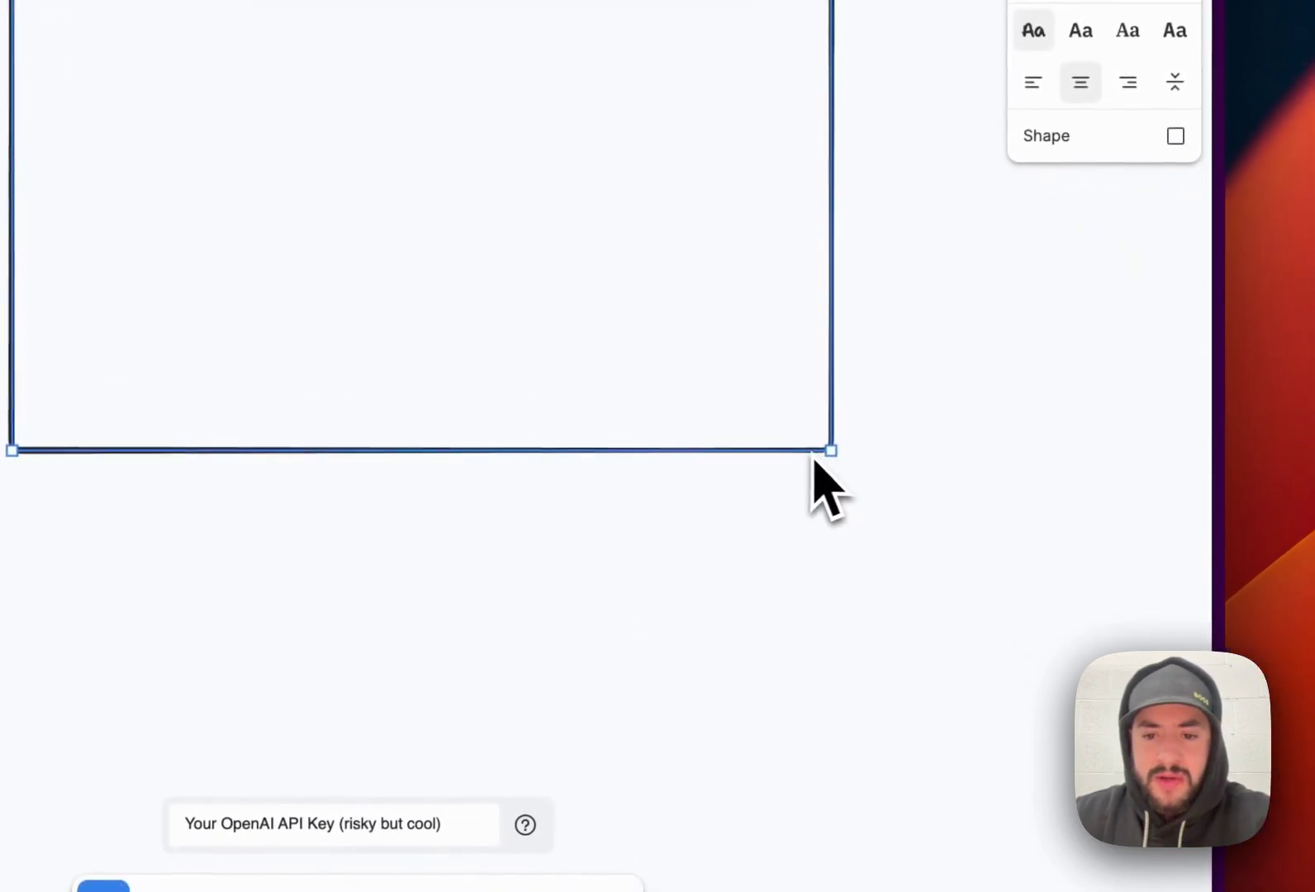
left_click(531, 790)
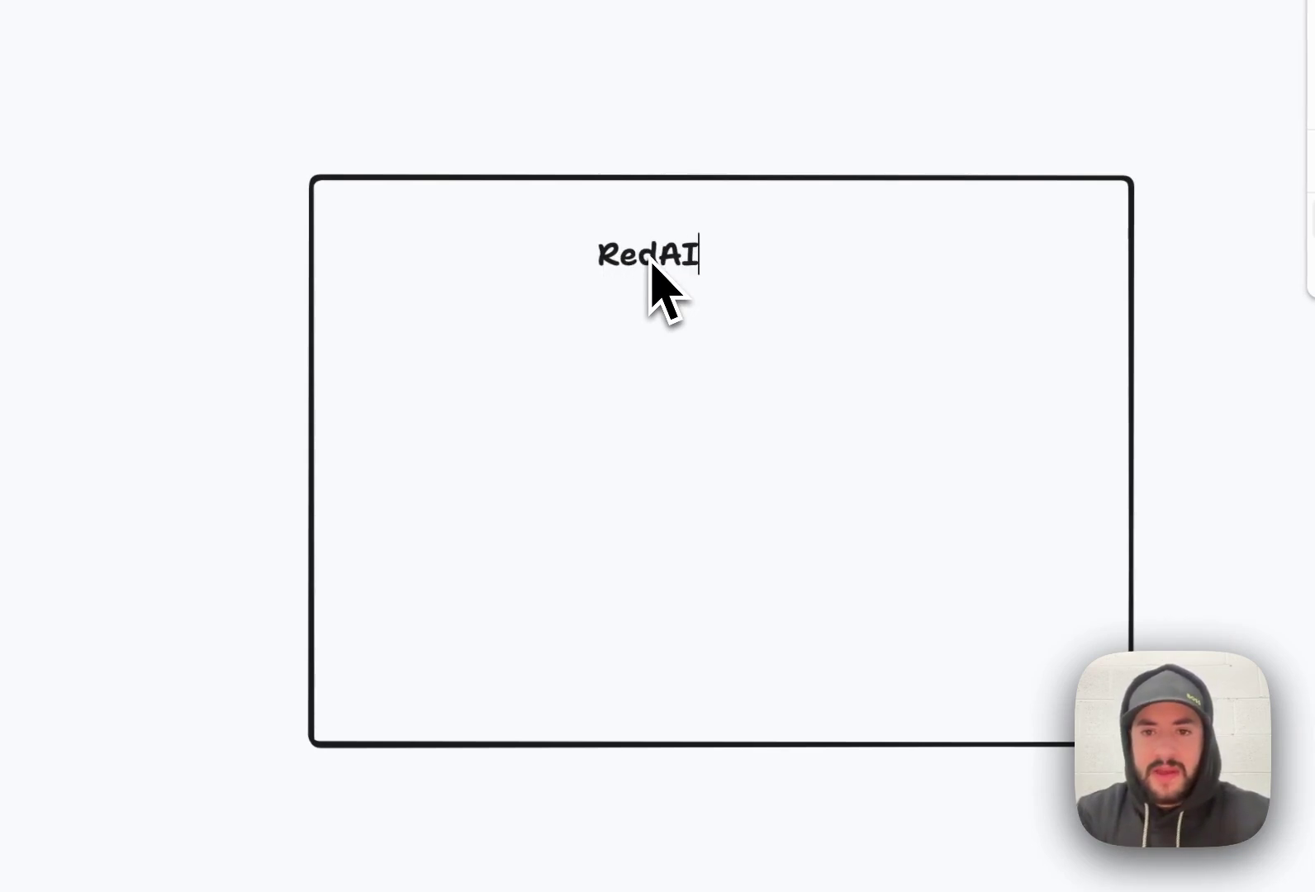
left_click(710, 195)
left_click_drag(686, 253, 737, 249)
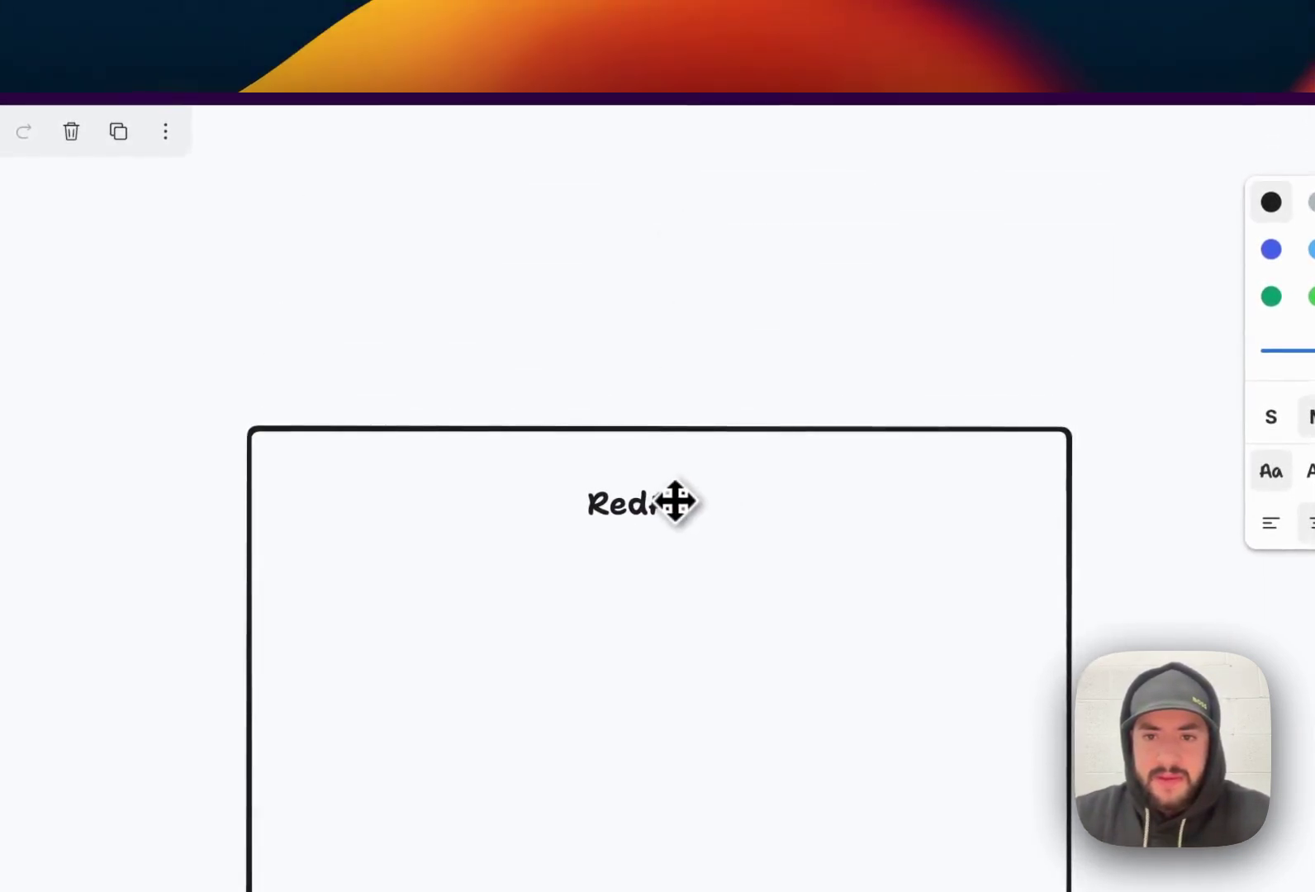
left_click_drag(676, 501, 687, 504)
- Add the header labels "Home", "About" and "Buy Now" beside the title, with "Buy Now" moved to the frame's left side
left_click(595, 764)
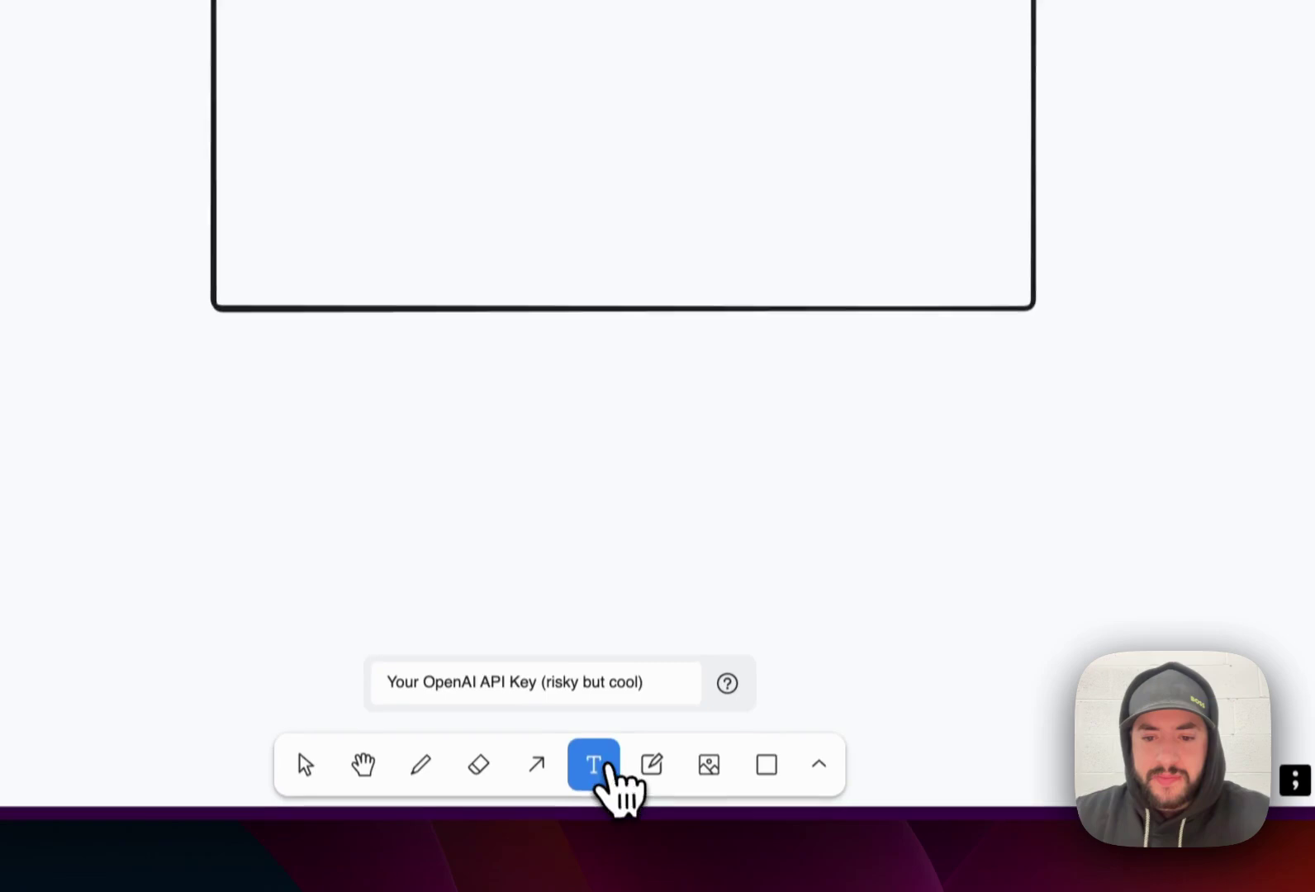
left_click(507, 439)
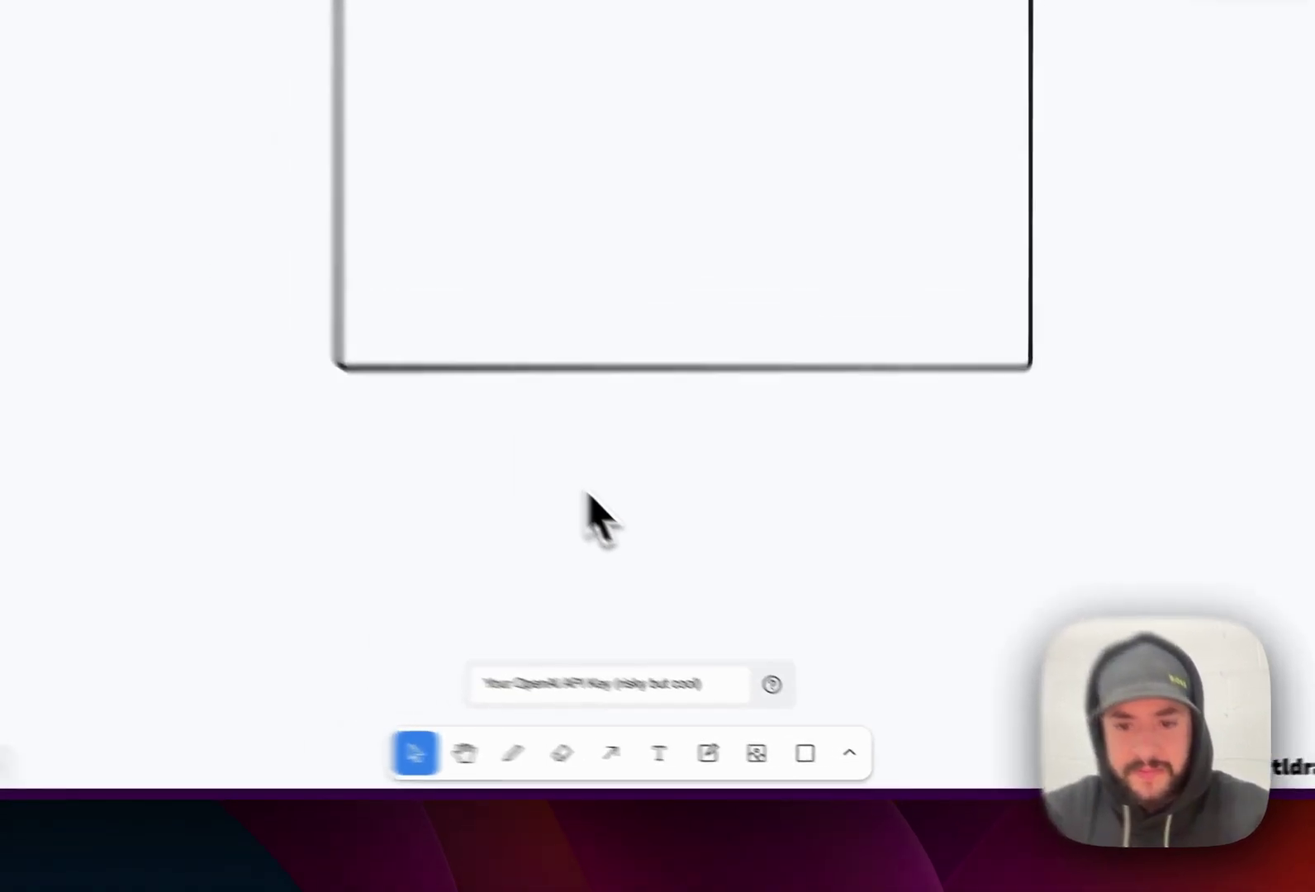
type("N")
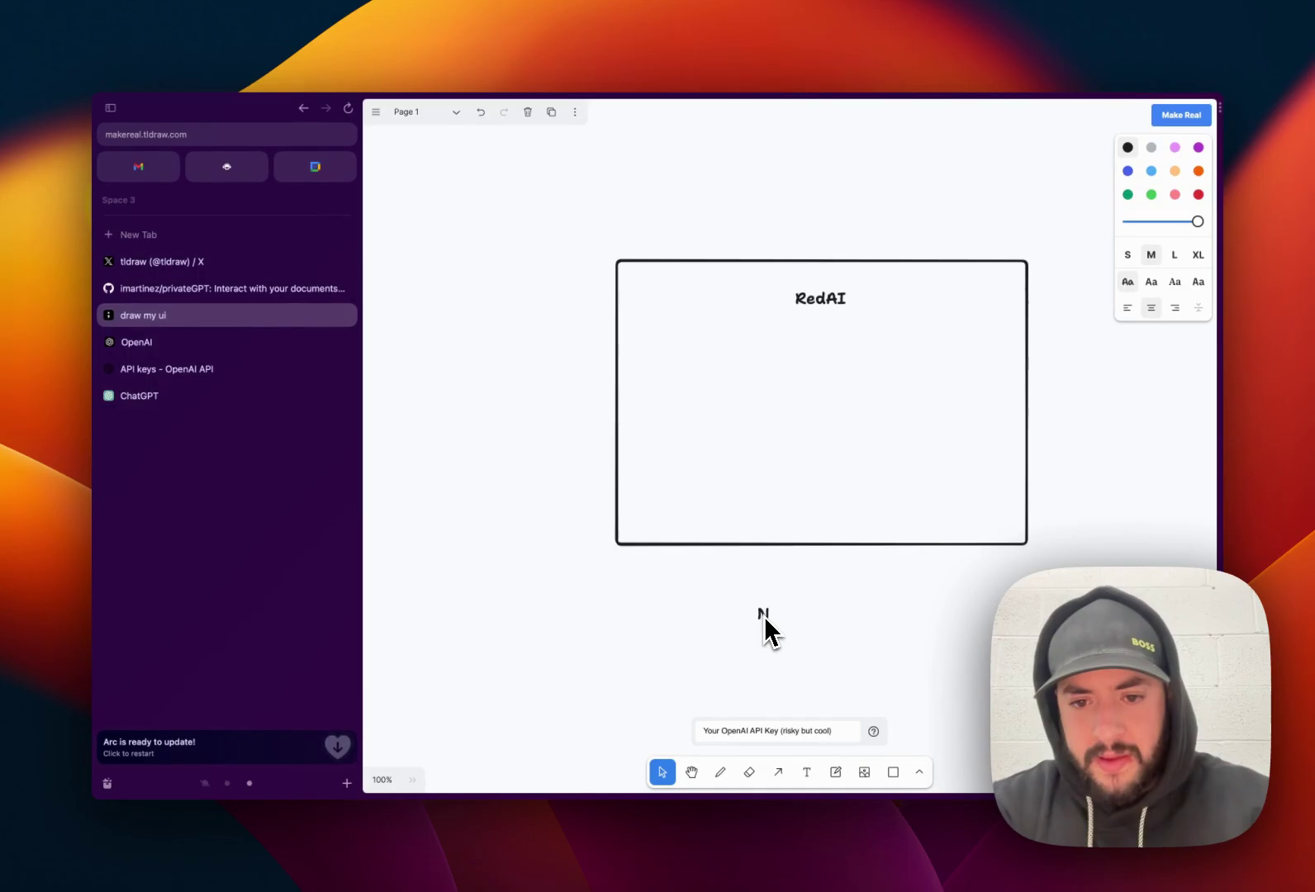
type("ome")
key("Escape")
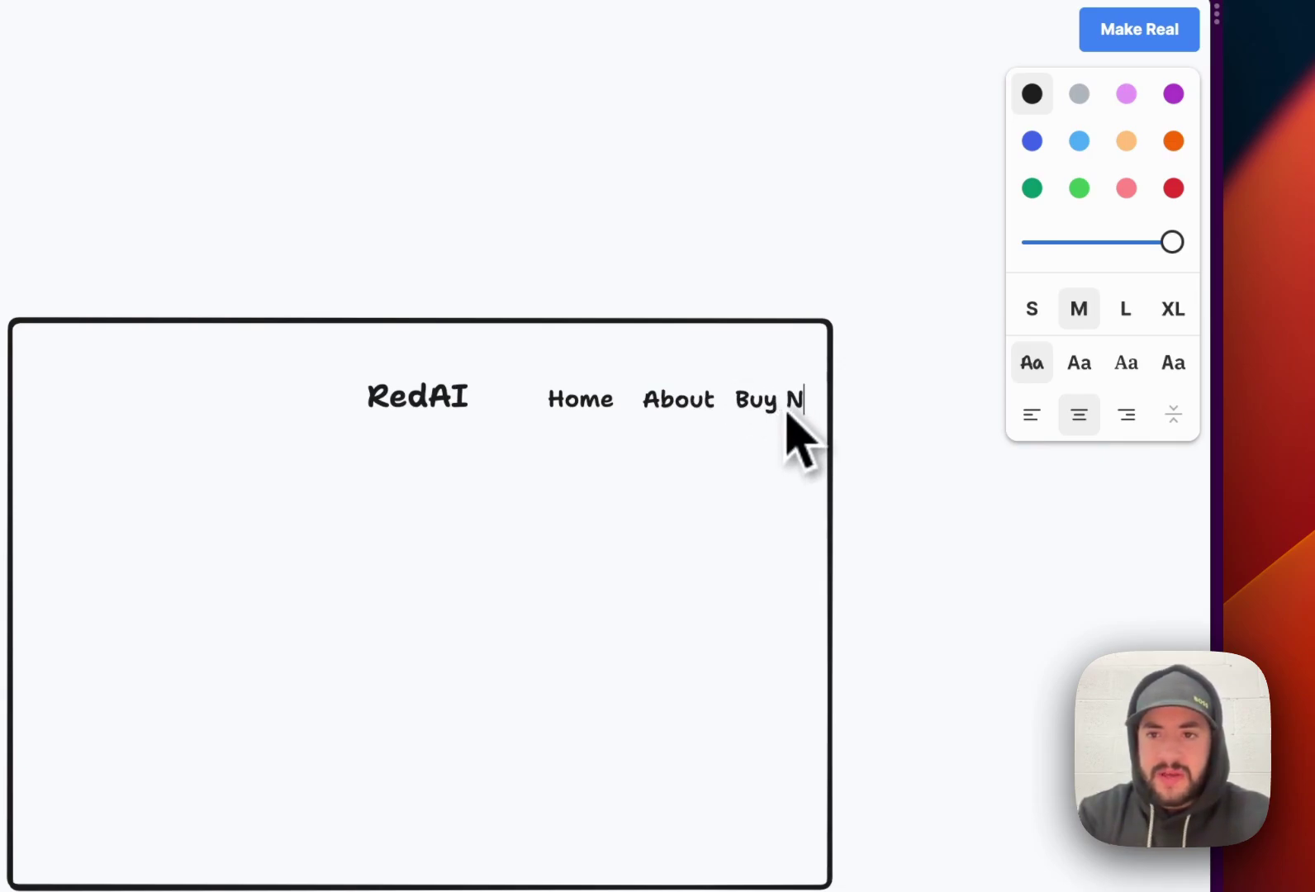
left_click_drag(800, 413, 121, 403)
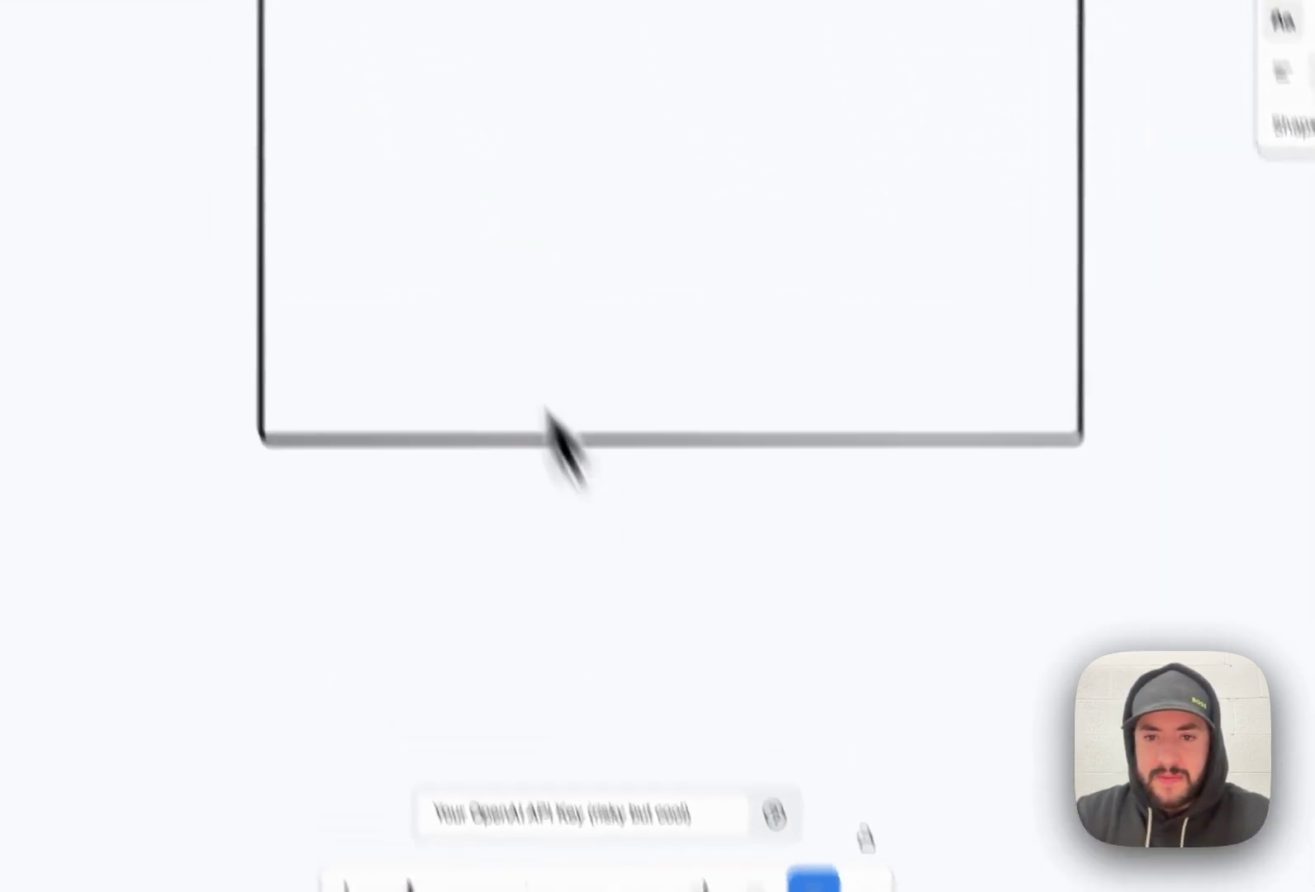
- Draw a wide box below the header and centre the text "A cool red animation in here" inside it
left_click_drag(370, 225, 1057, 400)
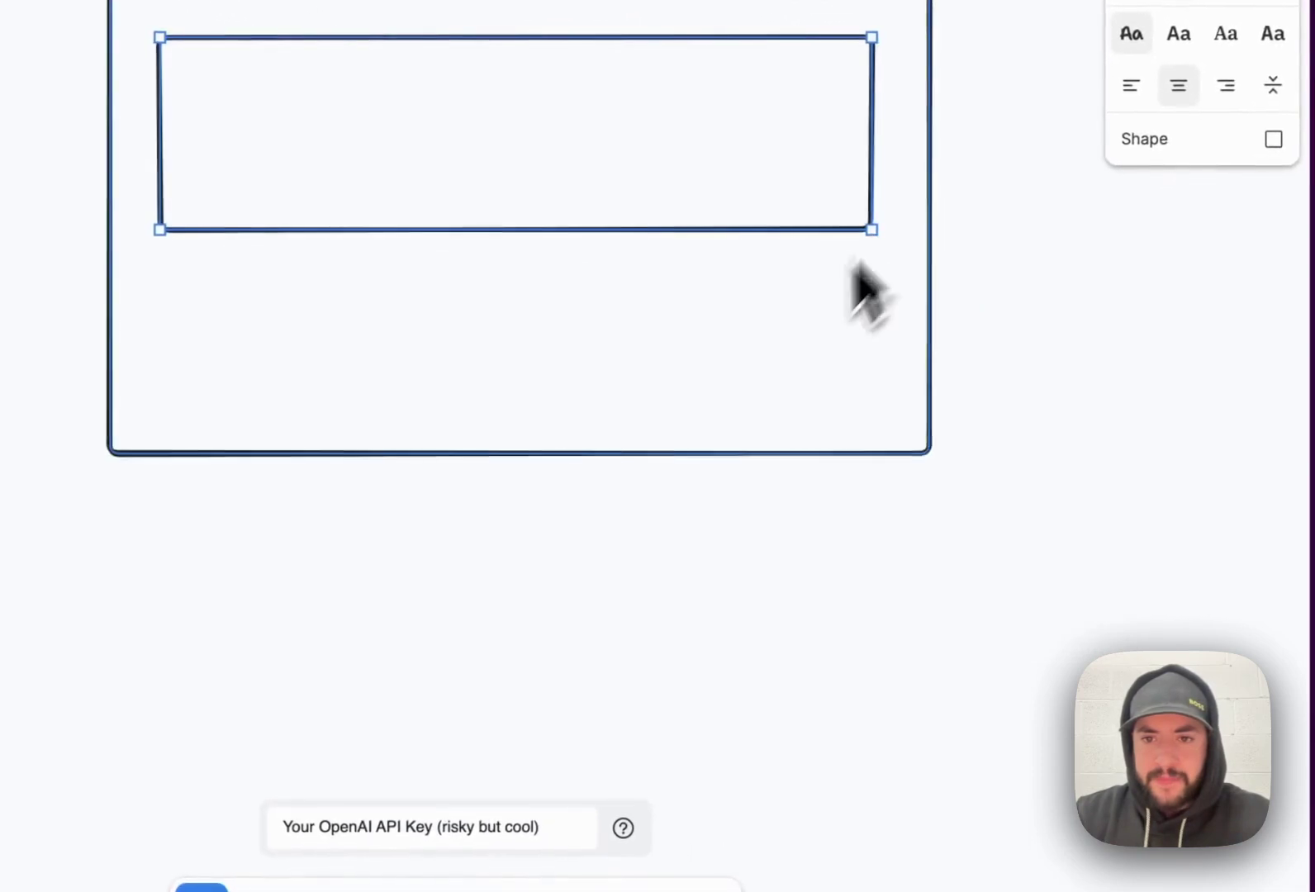
left_click(664, 783)
left_click(531, 483)
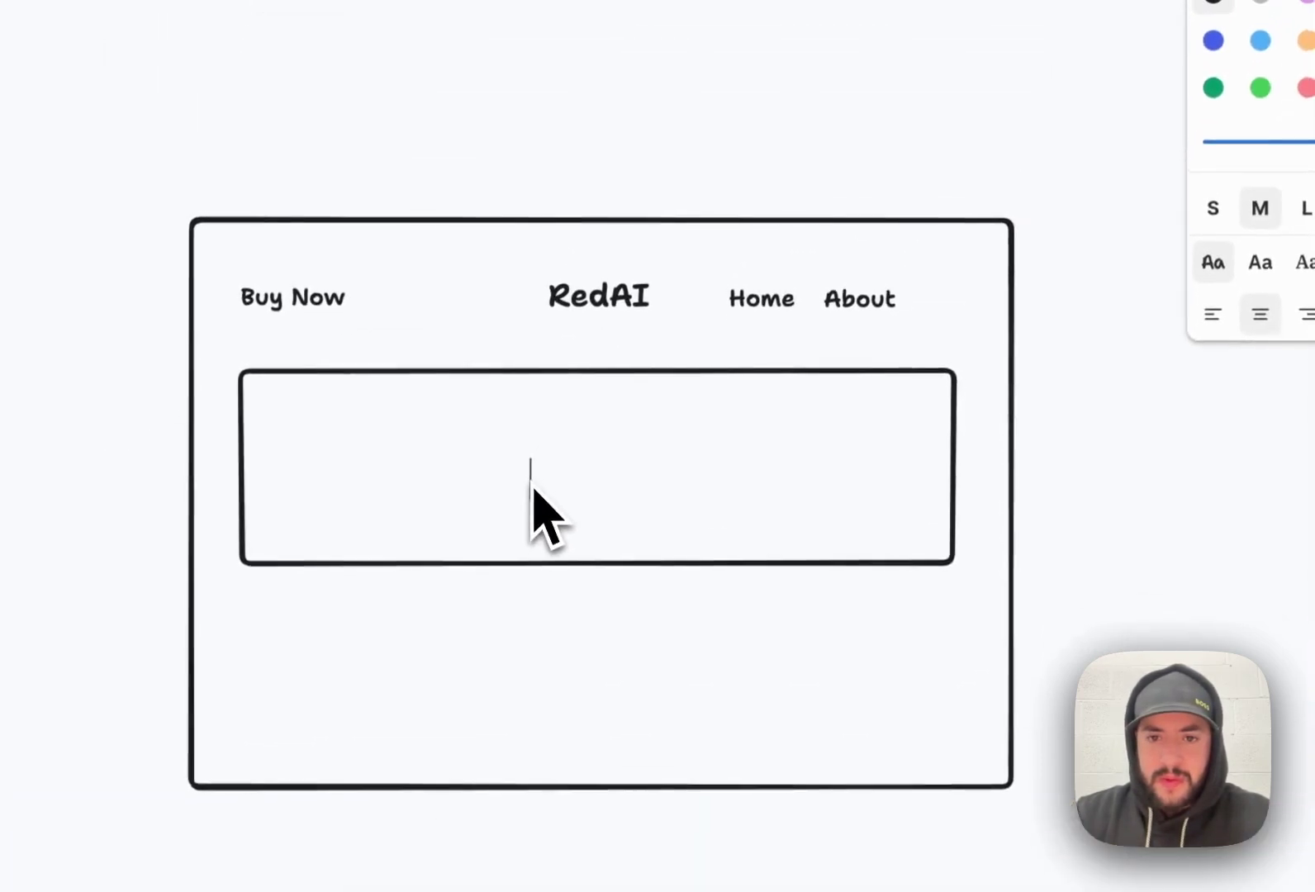
type("A cool red animation in here")
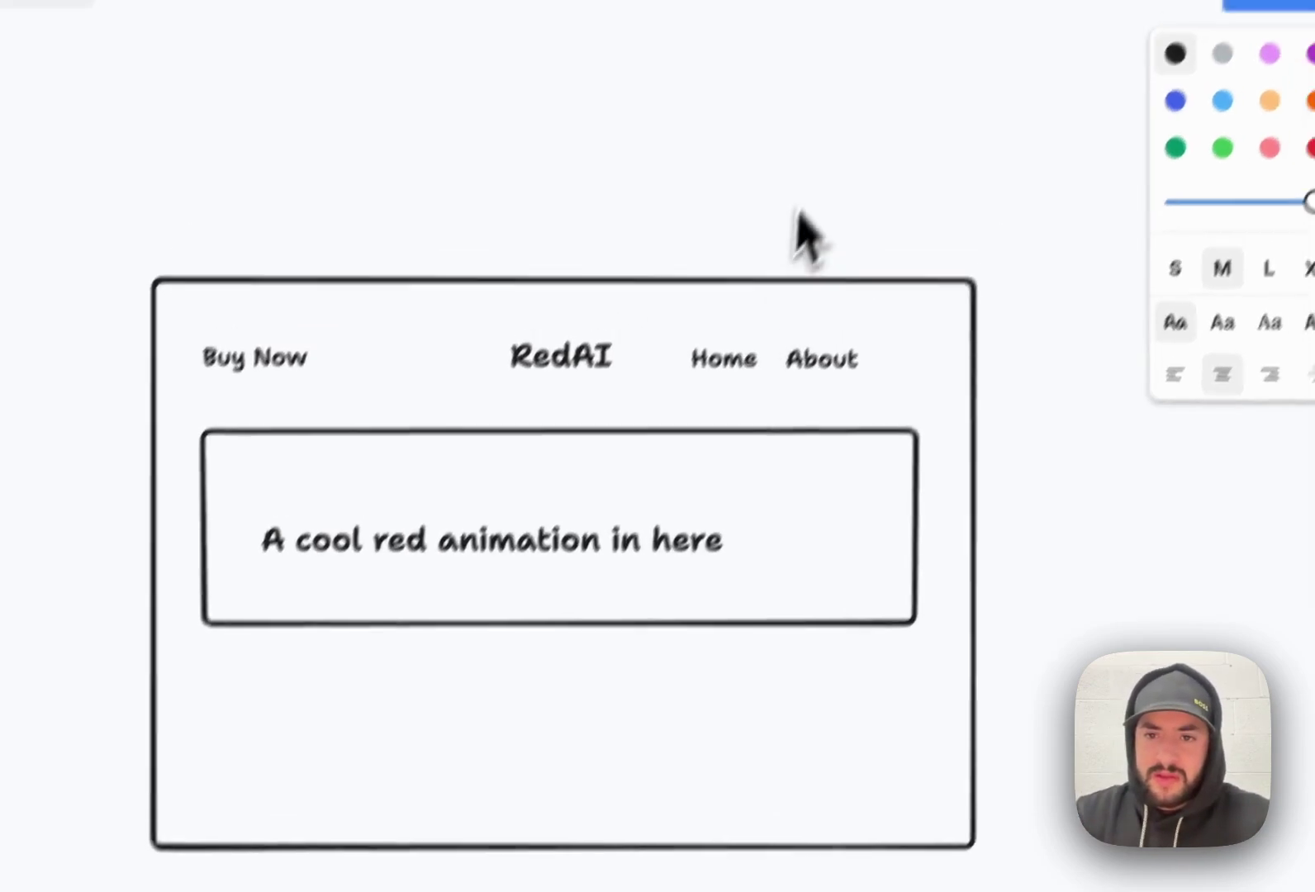
left_click(834, 156)
left_click_drag(634, 484, 703, 467)
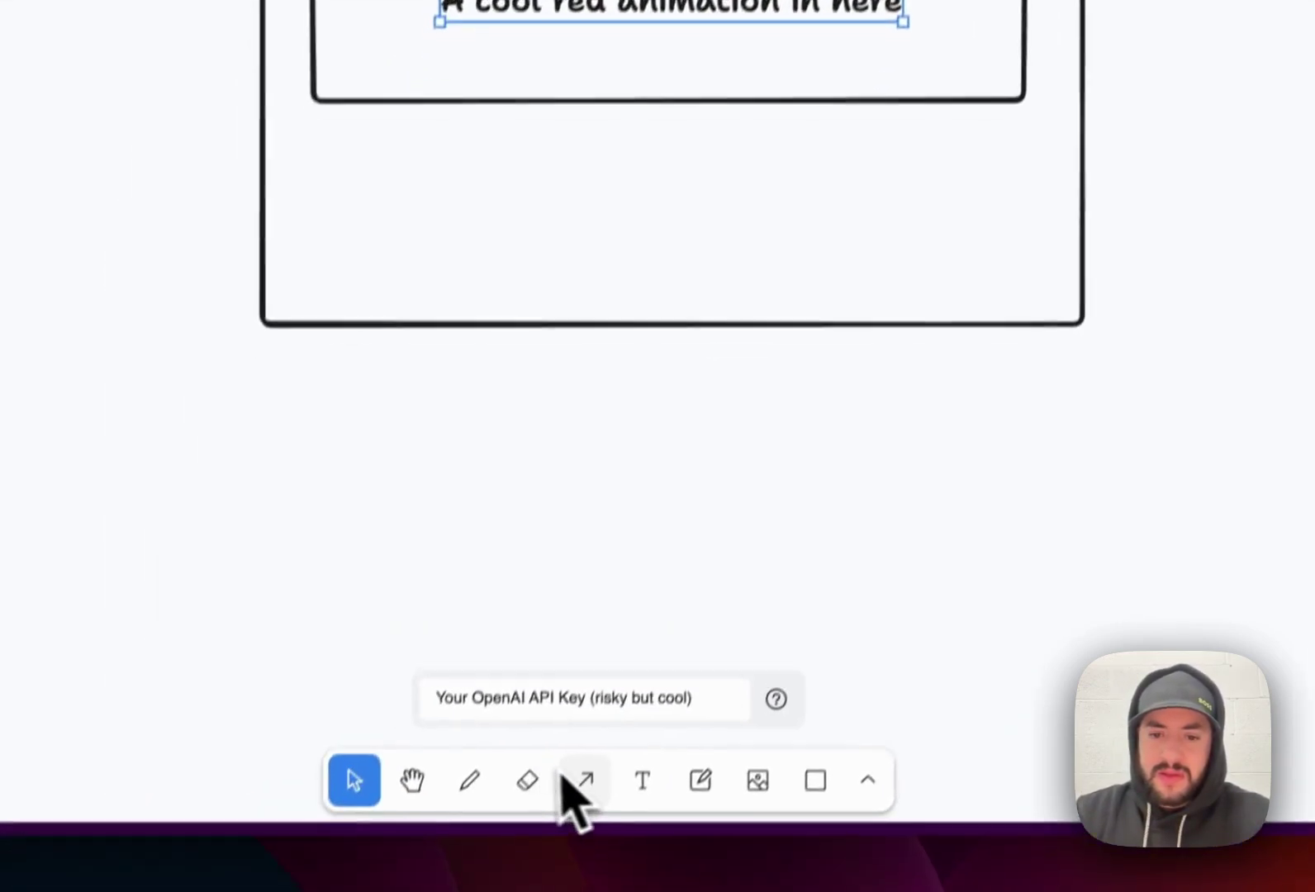
- Add the text "A cool payment window here" below the animation box and enclose it in a second wide rectangle
left_click(641, 781)
left_click(370, 500)
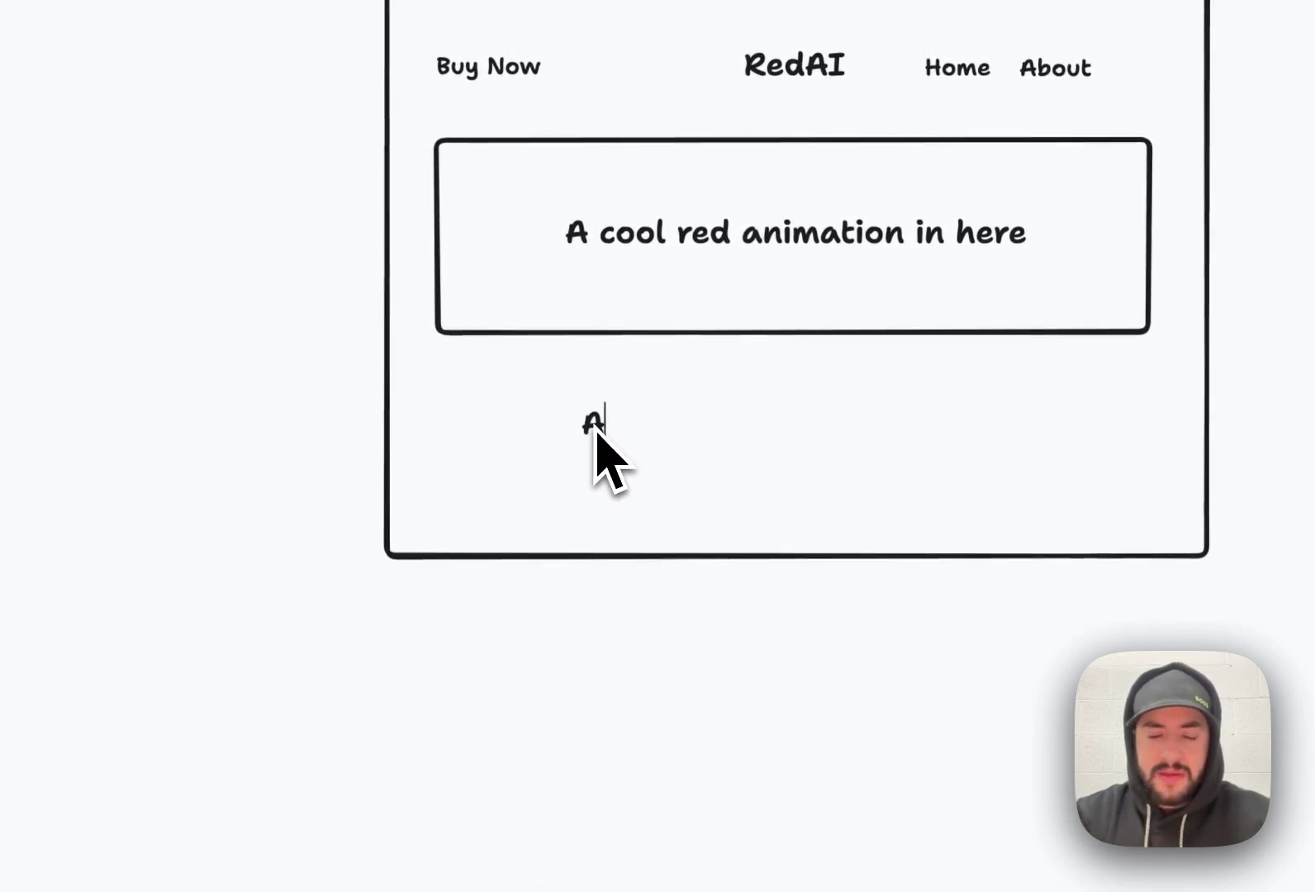
type("A cool payment page")
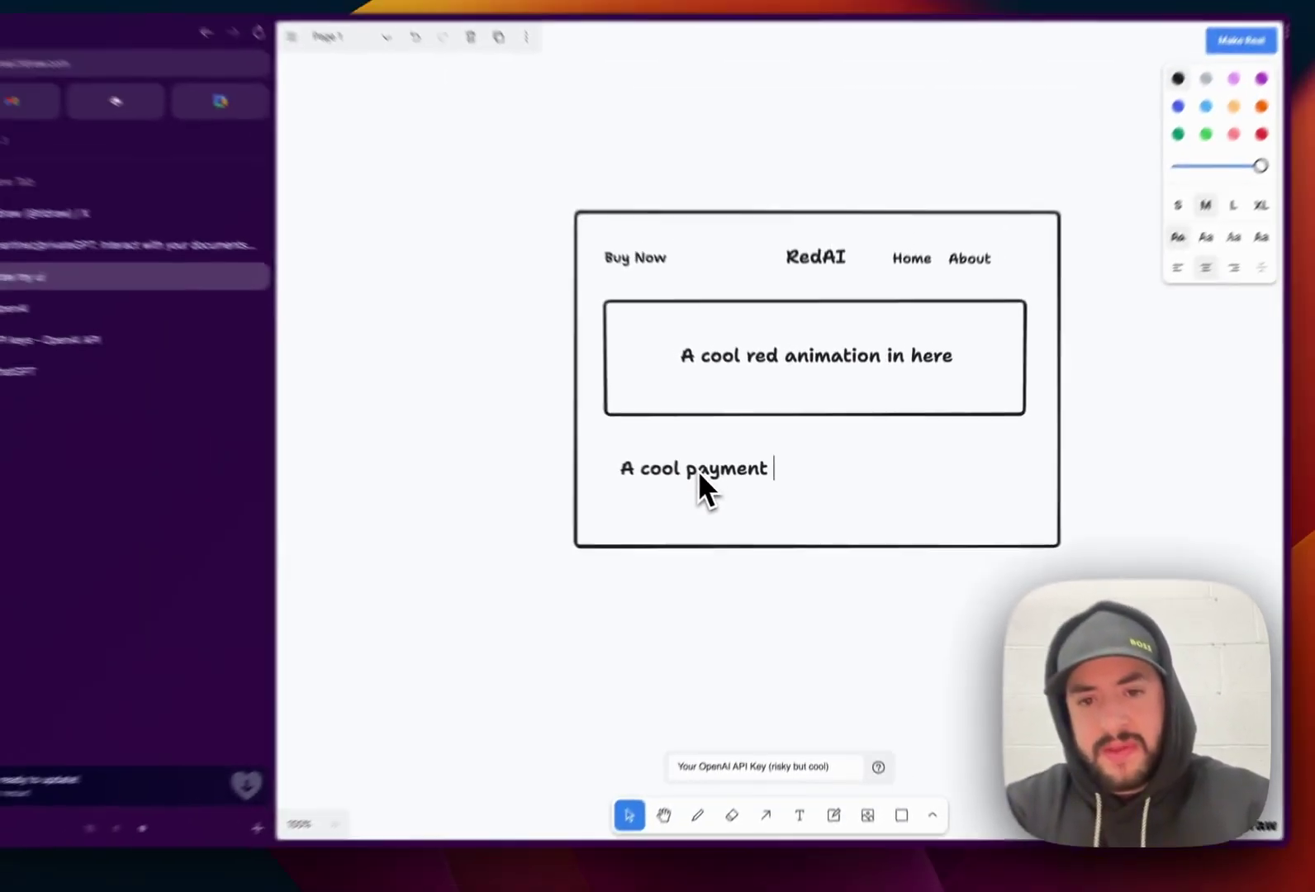
key("BackSpace")
key("BackSpace")
key("BackSpace")
key("BackSpace")
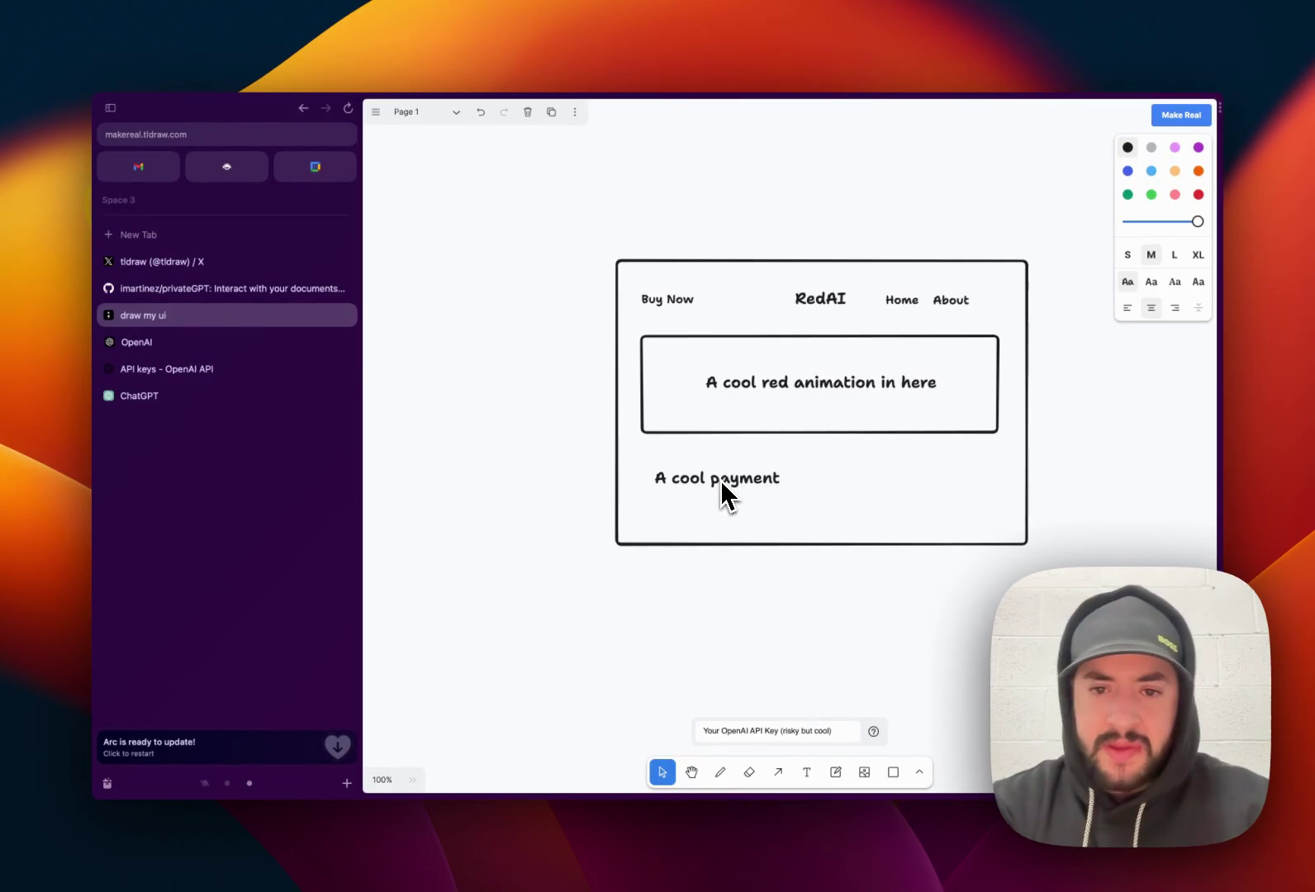
type("window shre")
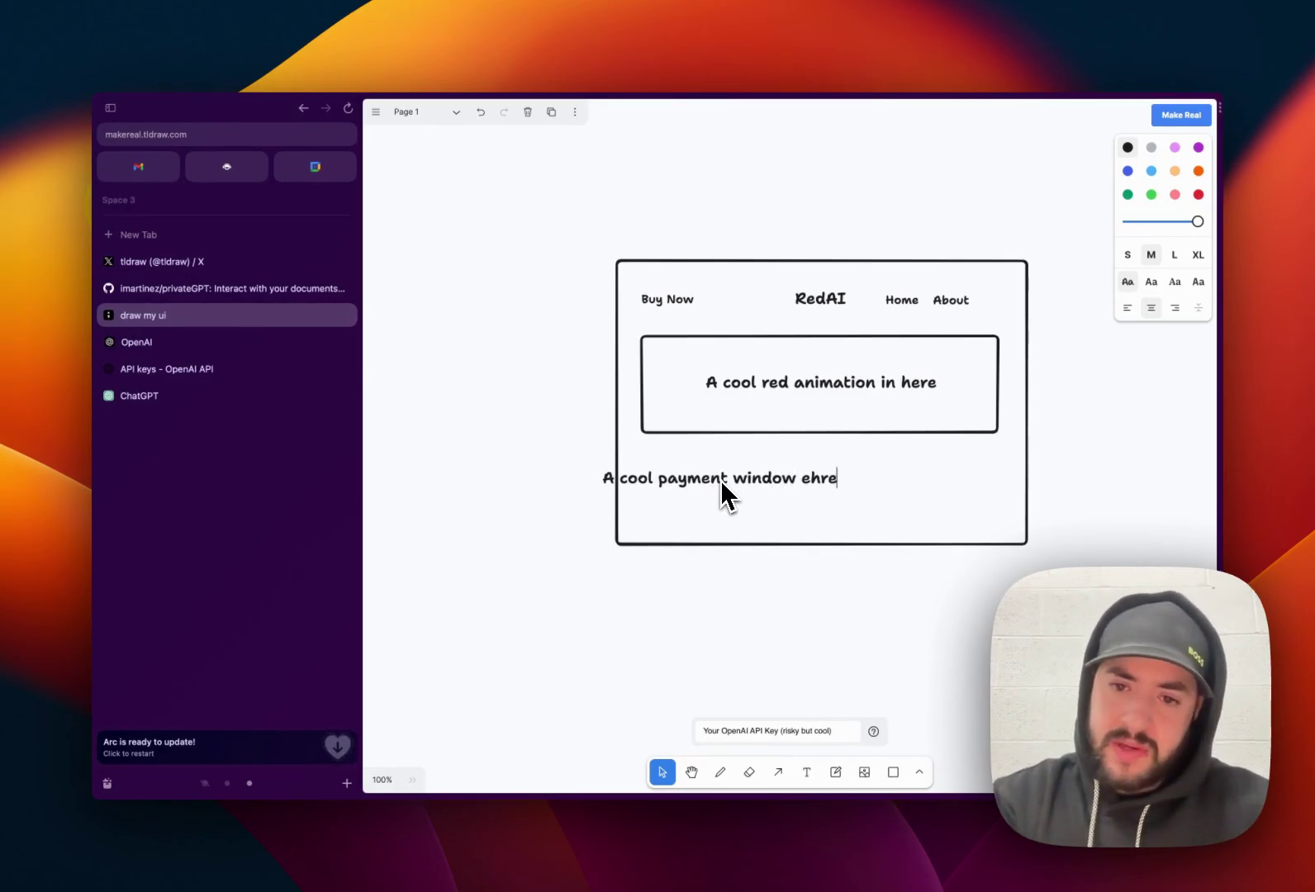
key("BackSpace")
key("BackSpace")
key("BackSpace")
key("BackSpace")
type("here")
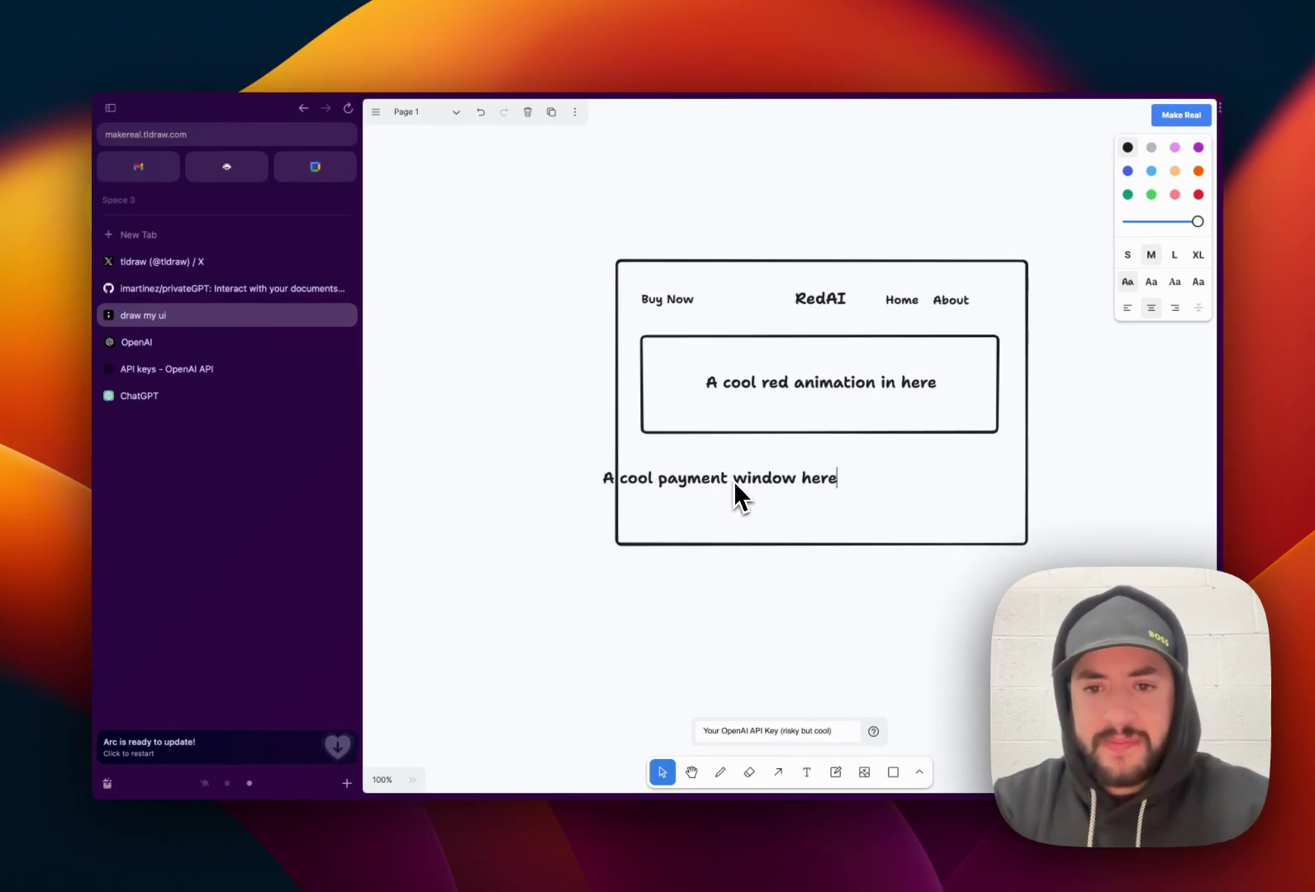
key("Escape")
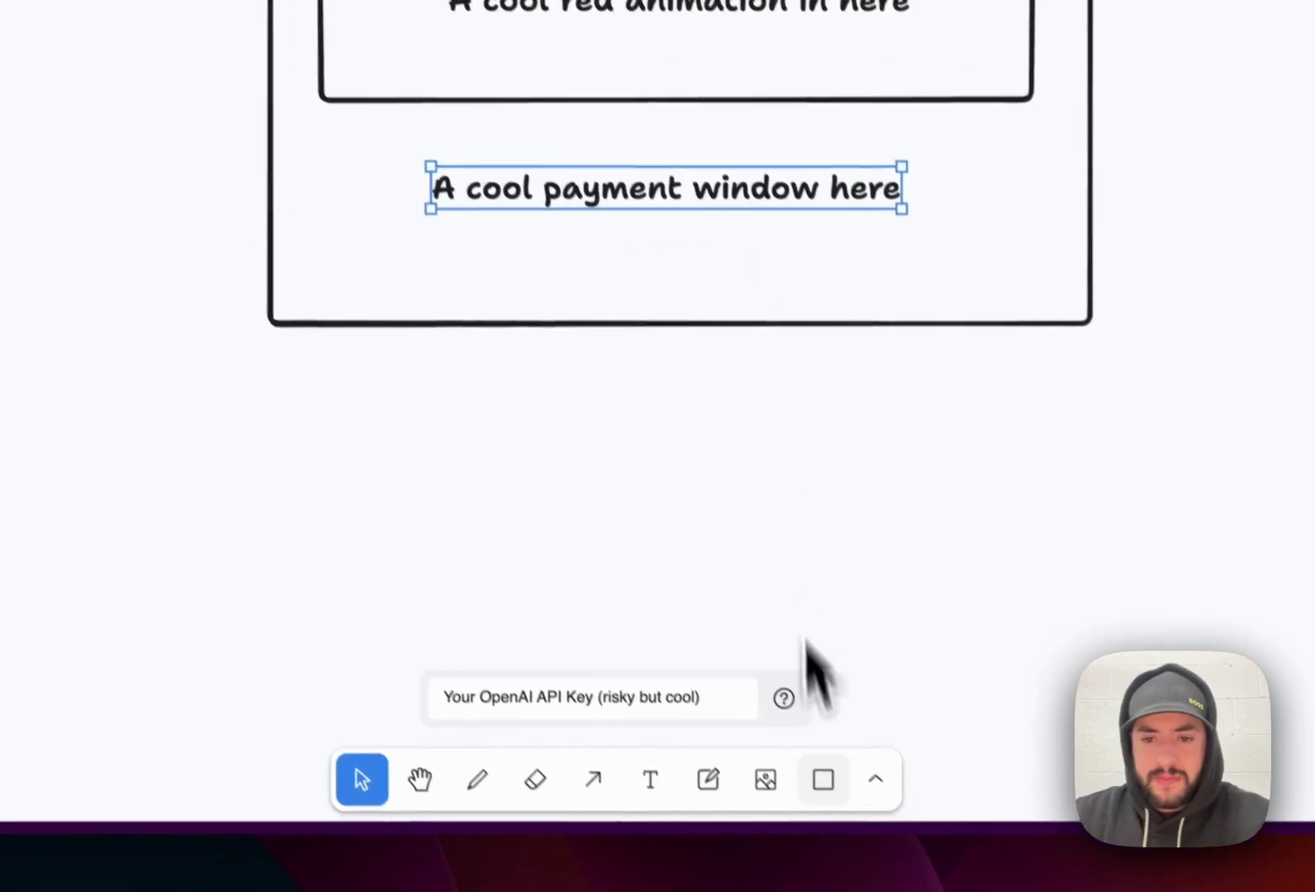
left_click(837, 799)
left_click_drag(347, 152, 998, 346)
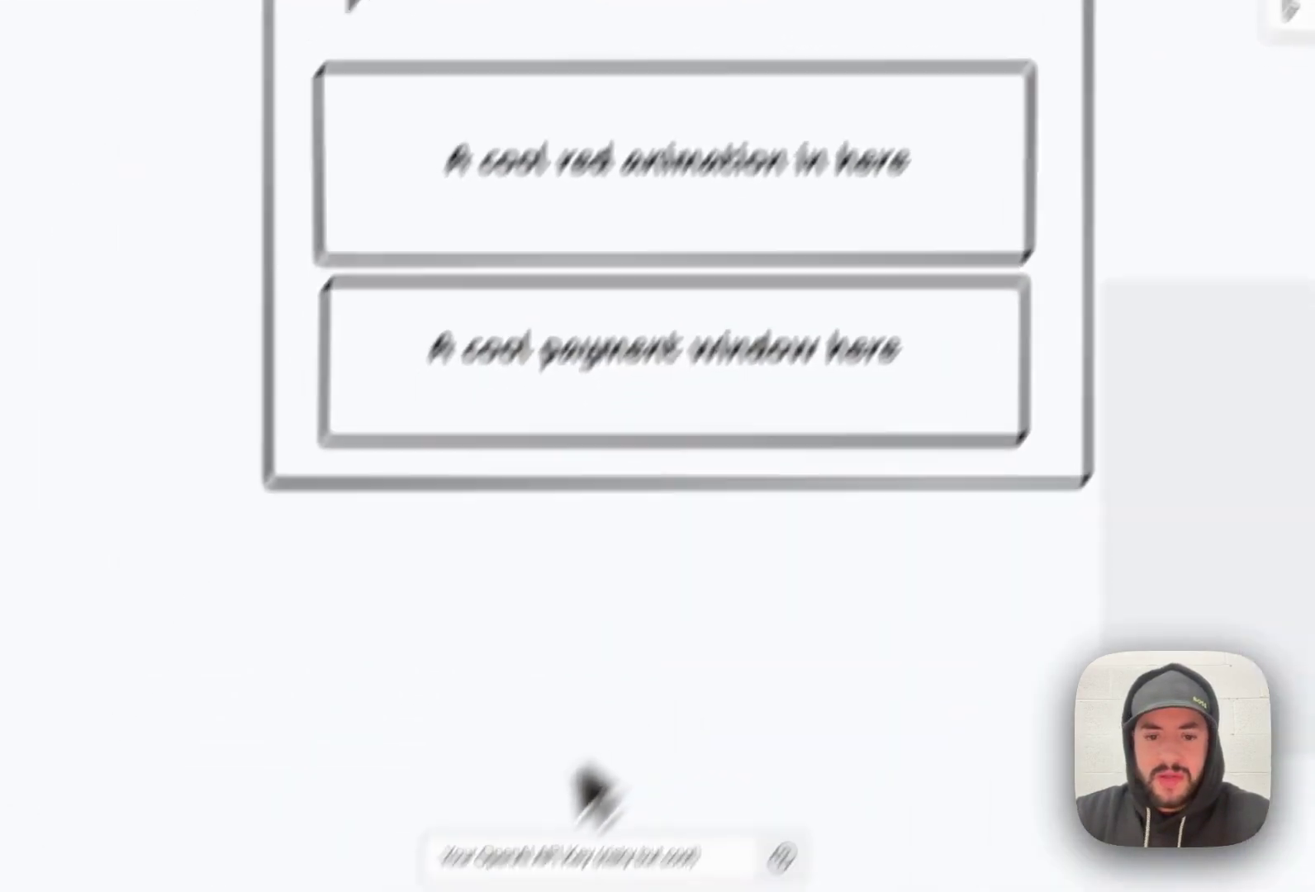
- Select the whole RedAI mockup and generate a preview from it with Make Real
left_click(500, 764)
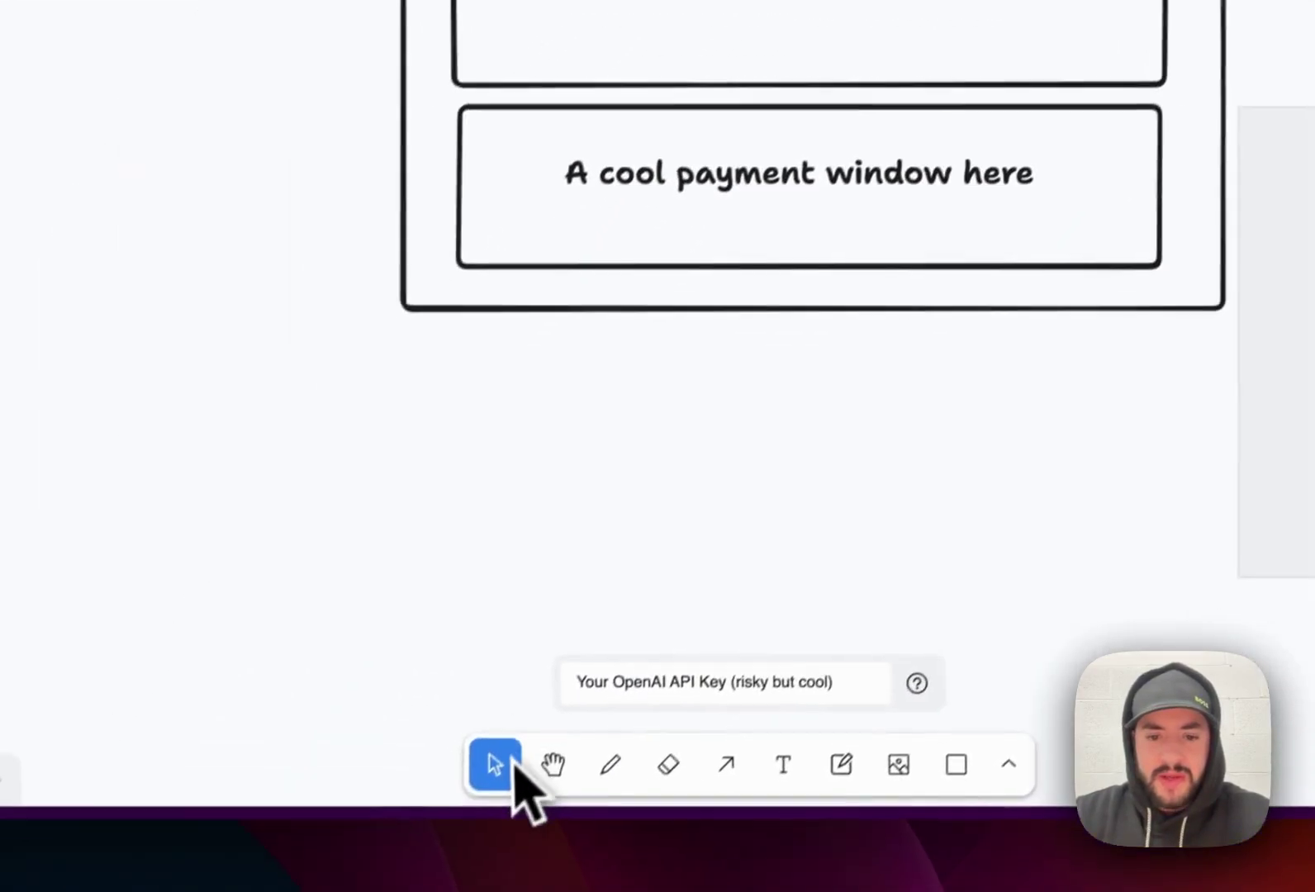
mouse_move(217, 74)
left_mouse_down()
mouse_move(1210, 545)
mouse_move(1124, 590)
left_mouse_up()
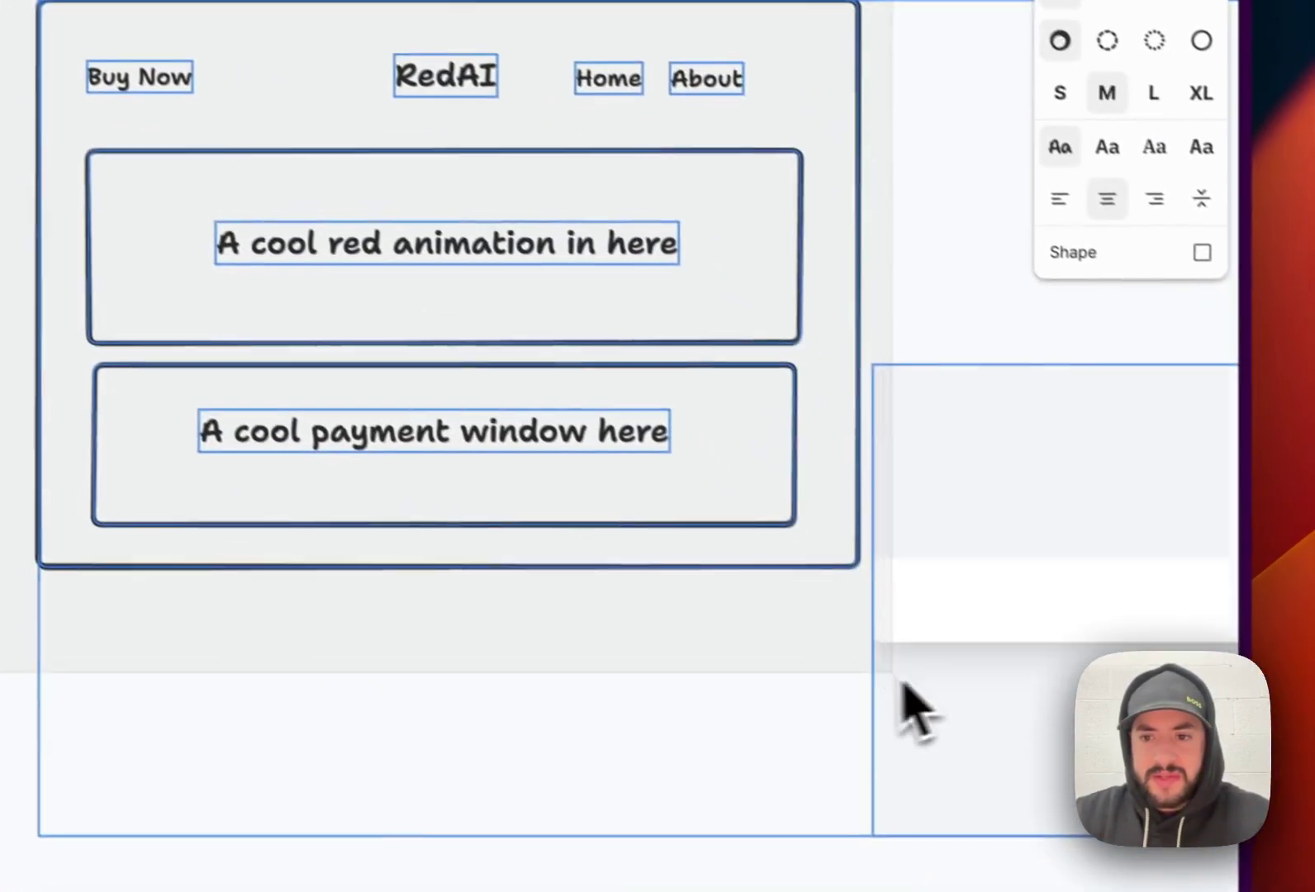
left_click_drag(902, 684, 870, 679)
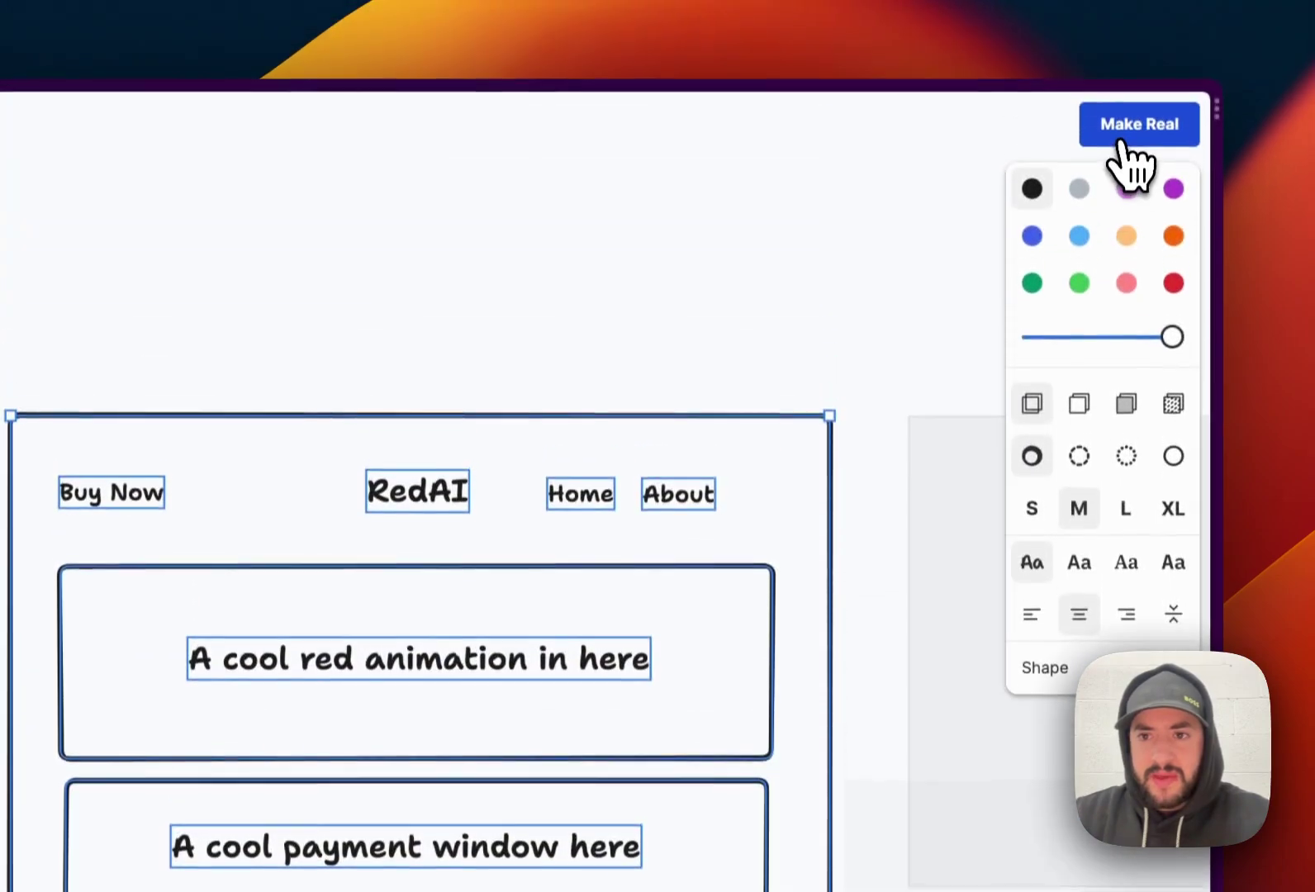
left_click(1140, 8)
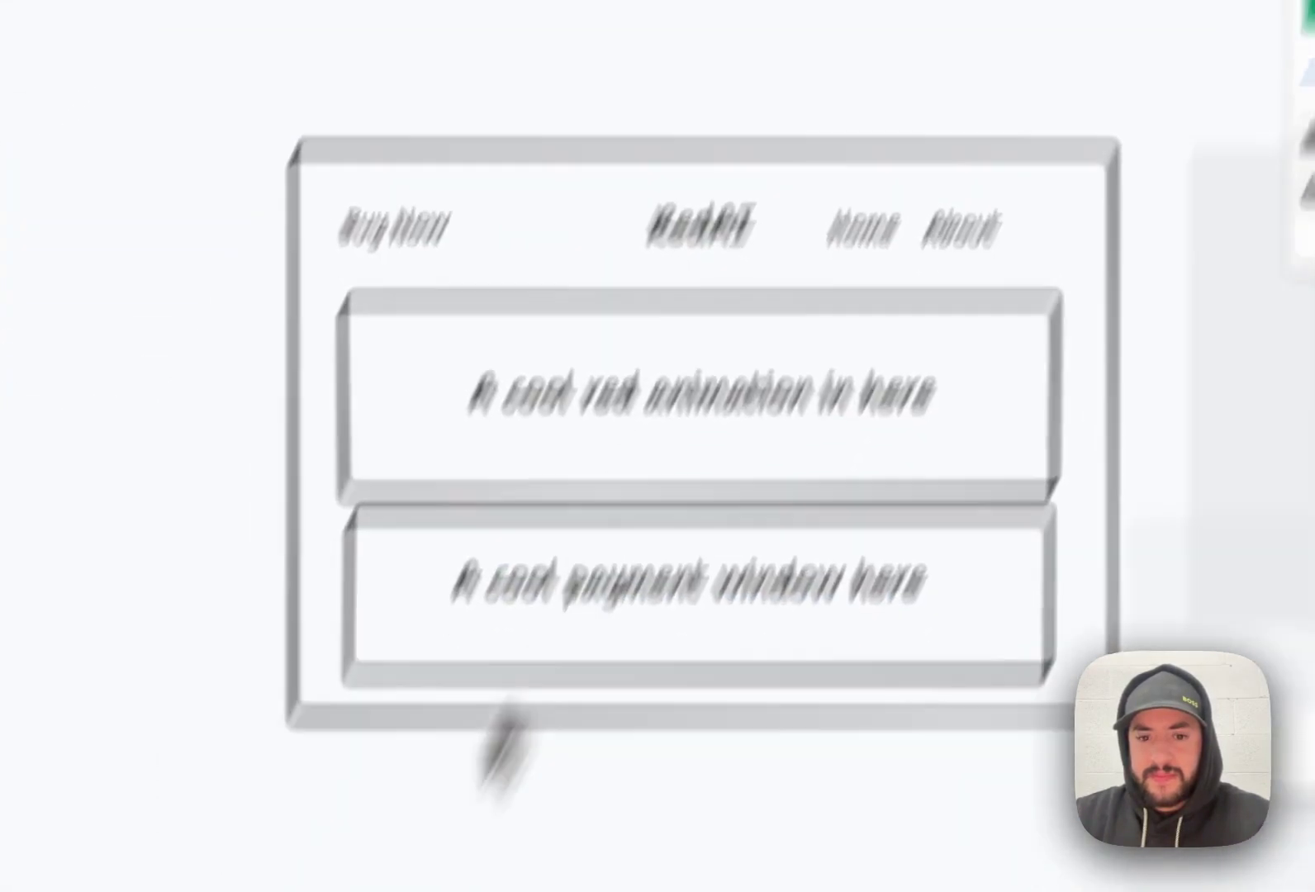
- Bring the generated RedAI preview into view and try to scroll its content to inspect the lower part
left_click(628, 792)
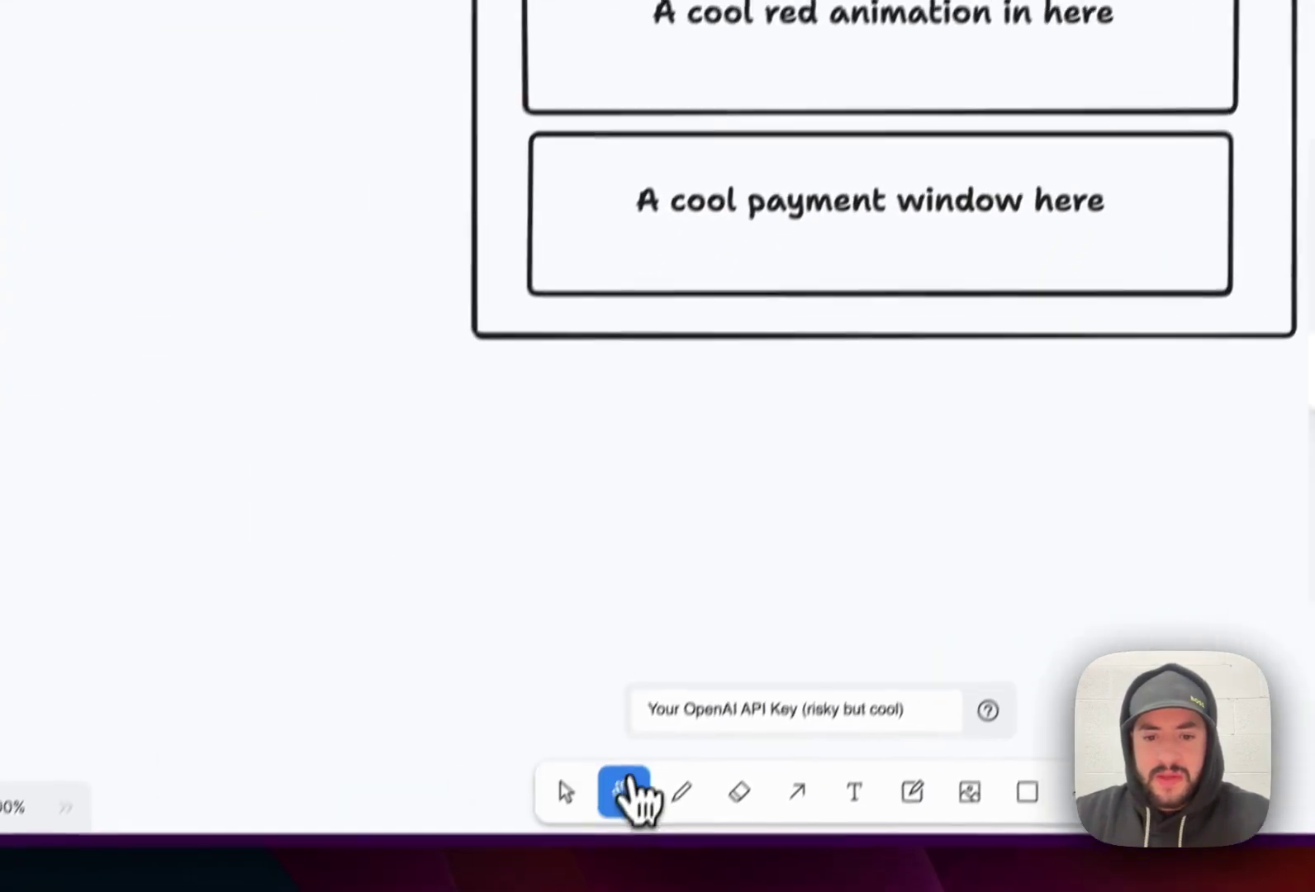
left_click_drag(925, 572, 523, 388)
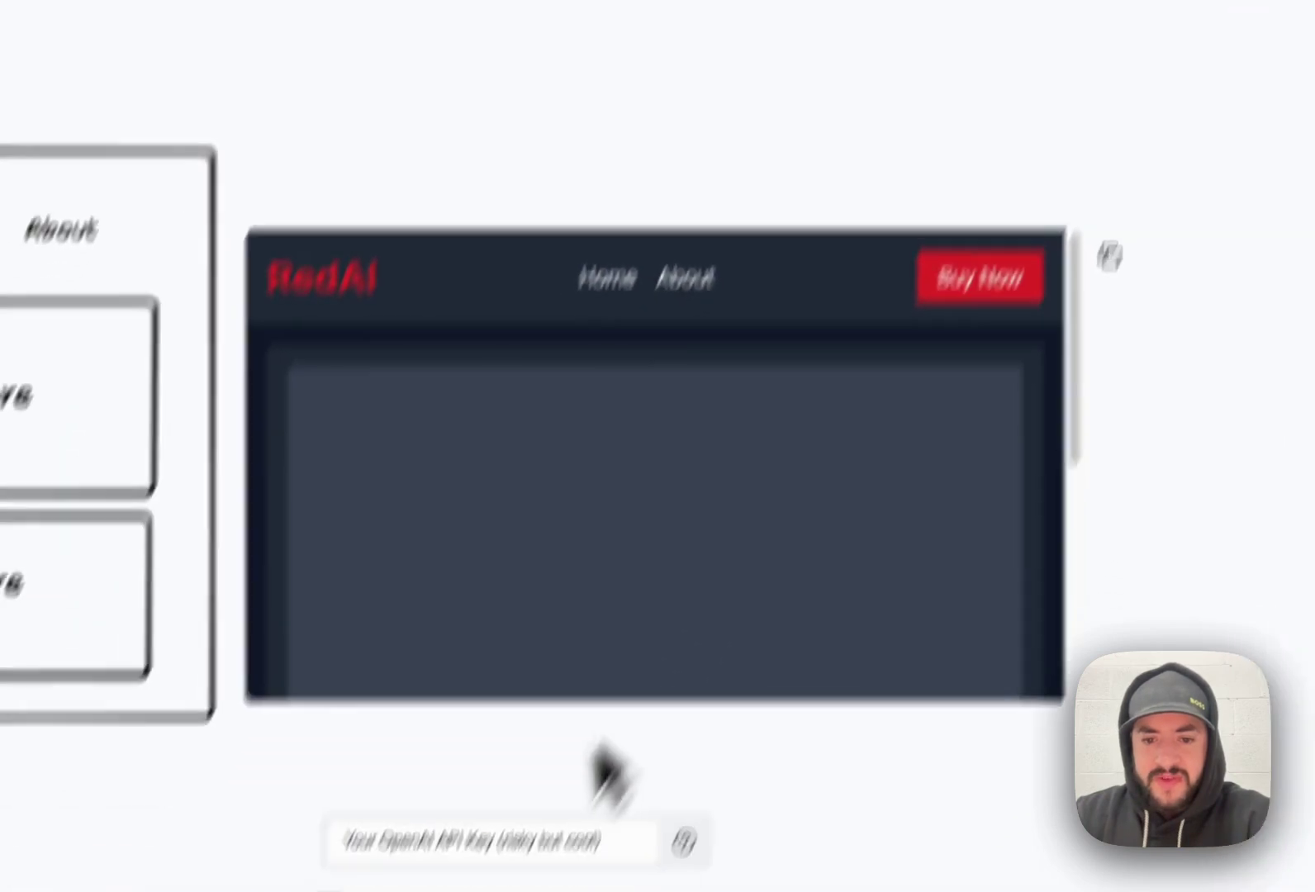
left_click(423, 768)
left_click(1076, 368)
left_click_drag(1075, 368, 1076, 380)
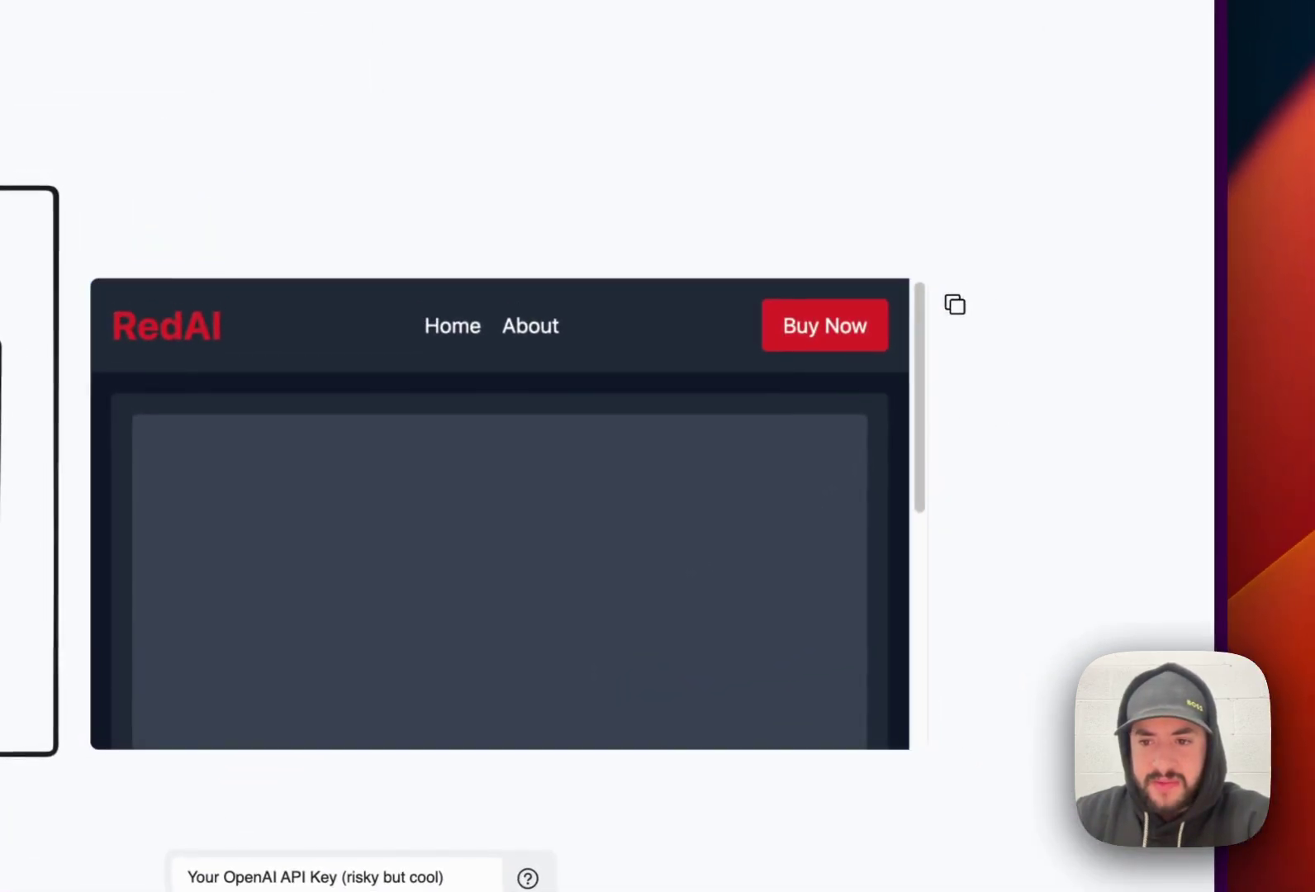
left_click(922, 411)
- Follow a header link in the RedAI preview and return the nested canvas to its content to inspect it
left_click(590, 348)
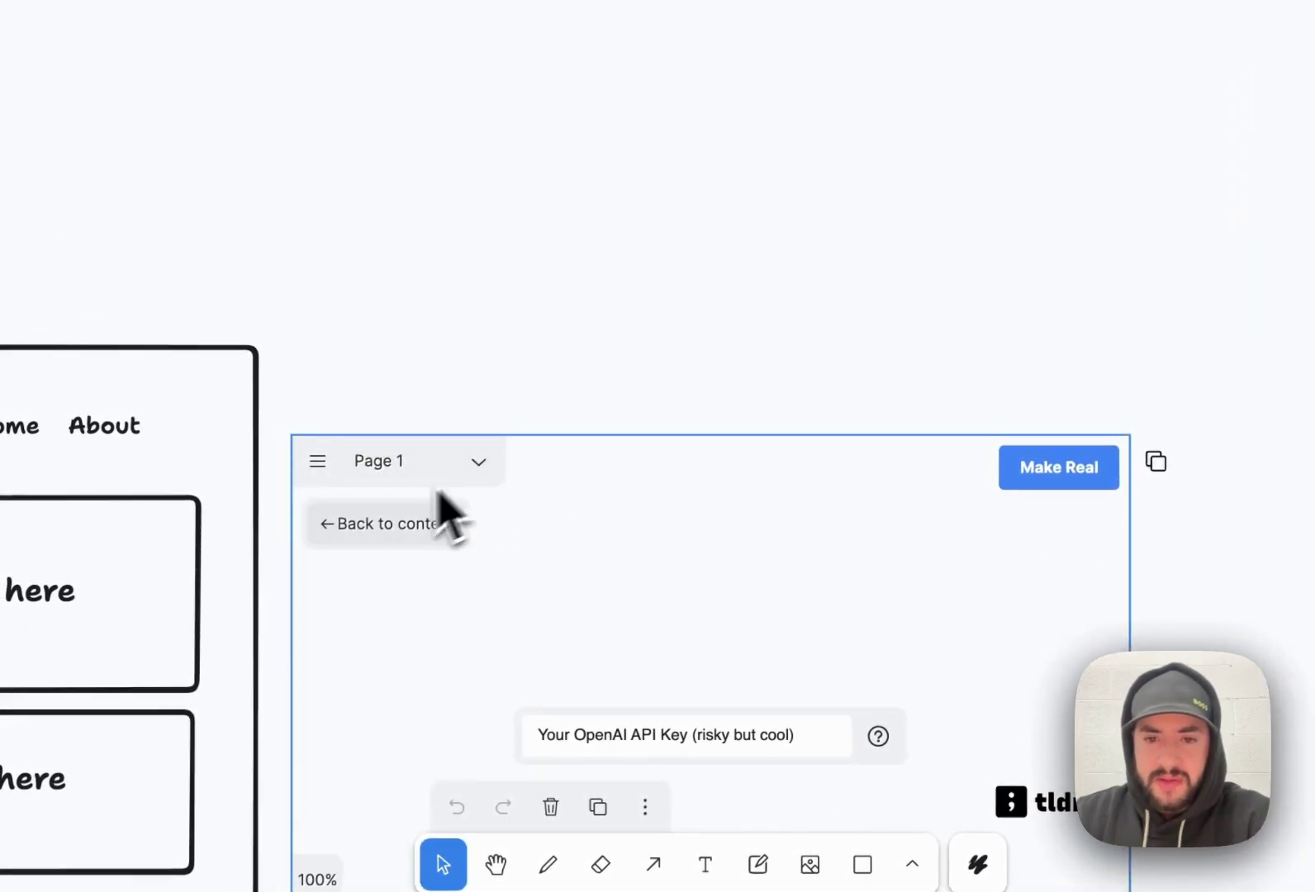
left_click(425, 519)
scroll(652, 602, "up", 1)
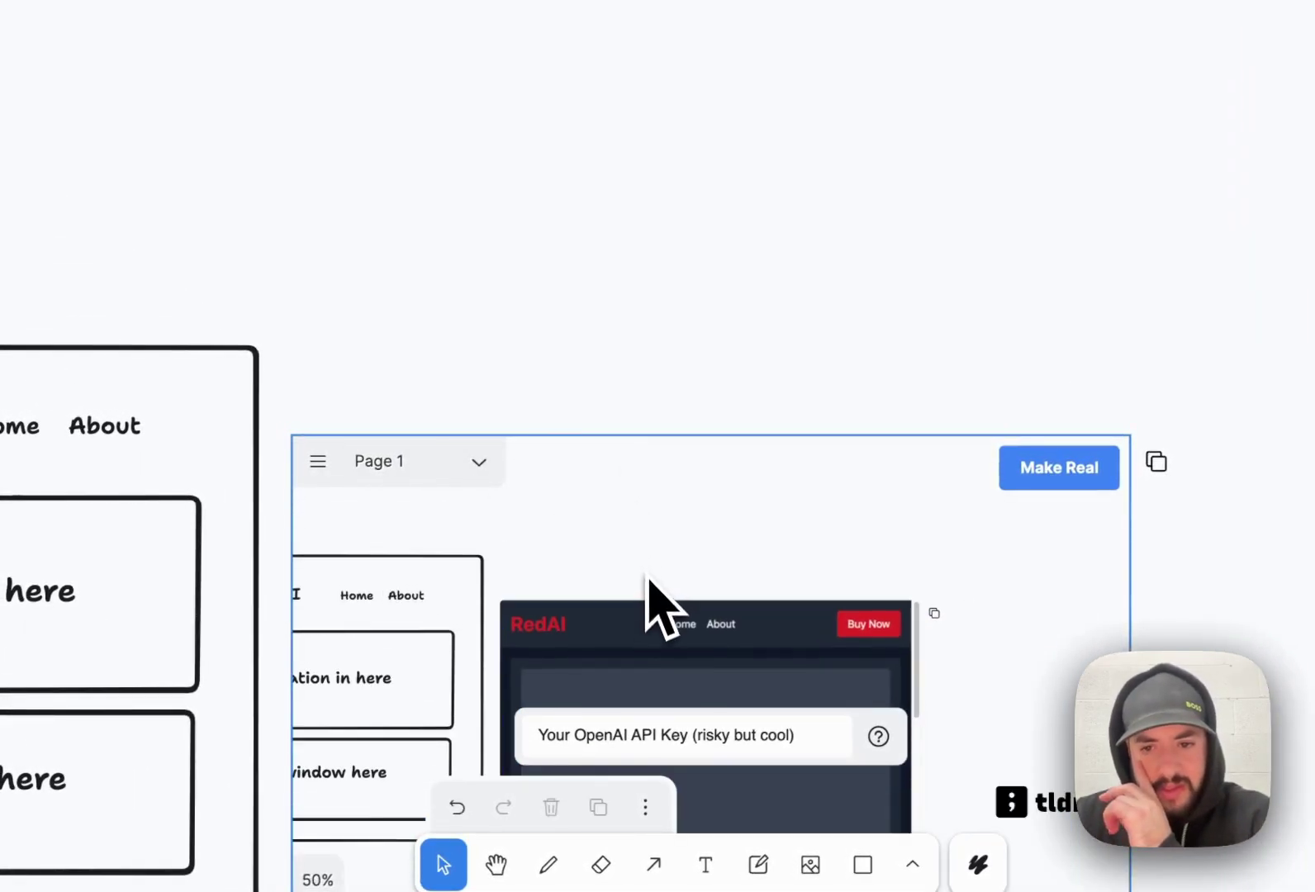
scroll(673, 607, "down", 4)
left_click_drag(882, 530, 921, 539)
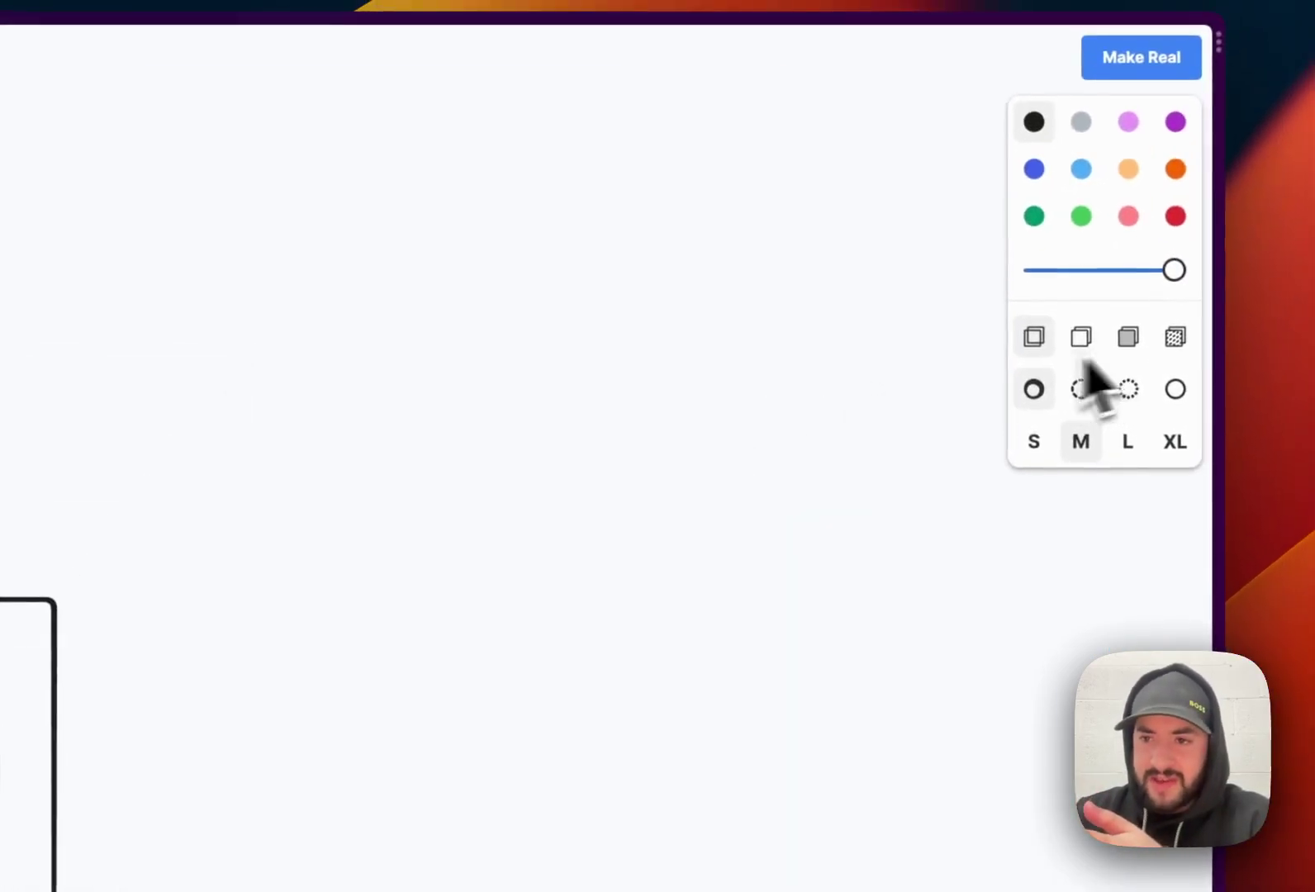
left_click(552, 848)
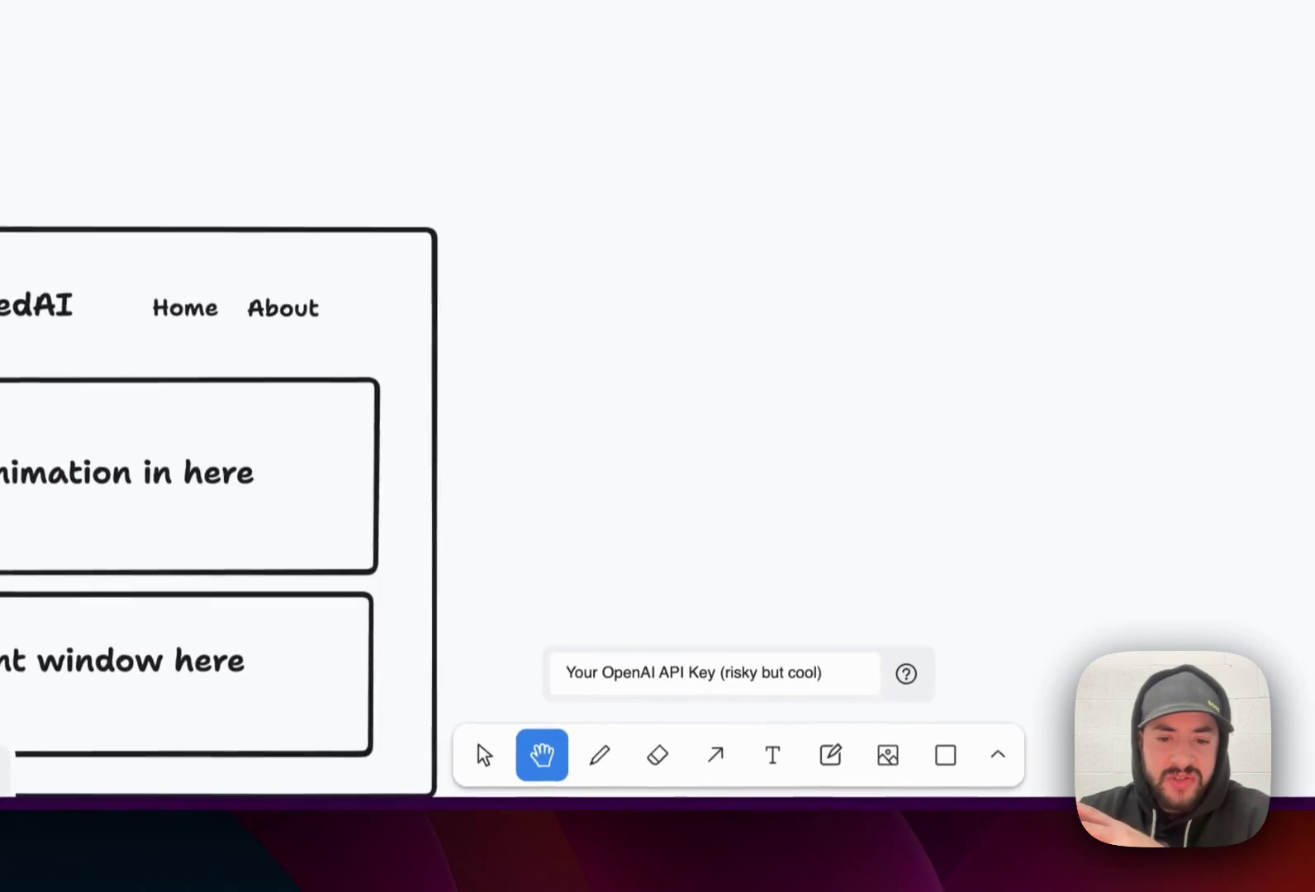
left_click_drag(523, 476, 993, 259)
scroll(421, 657, "down", 3)
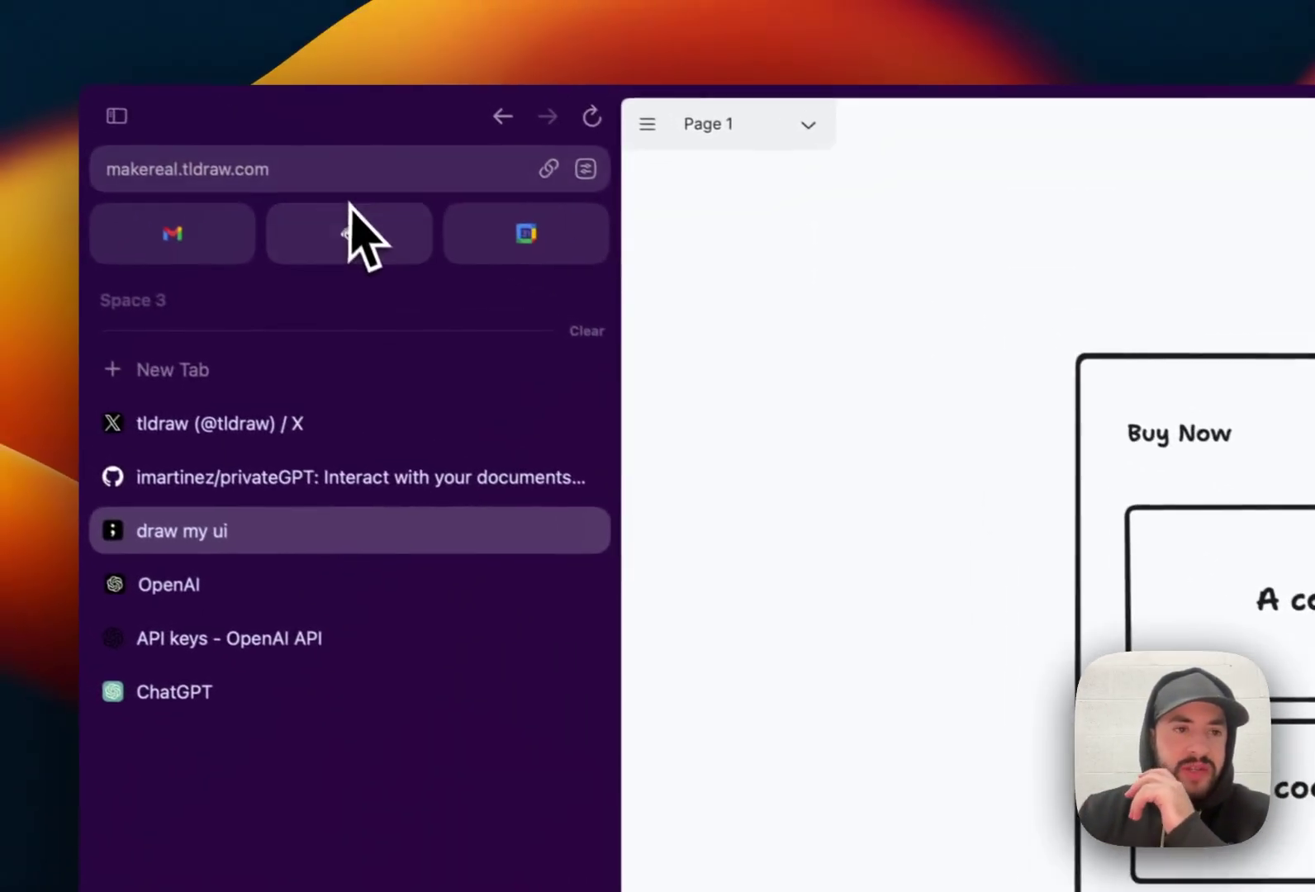
left_click(376, 183)
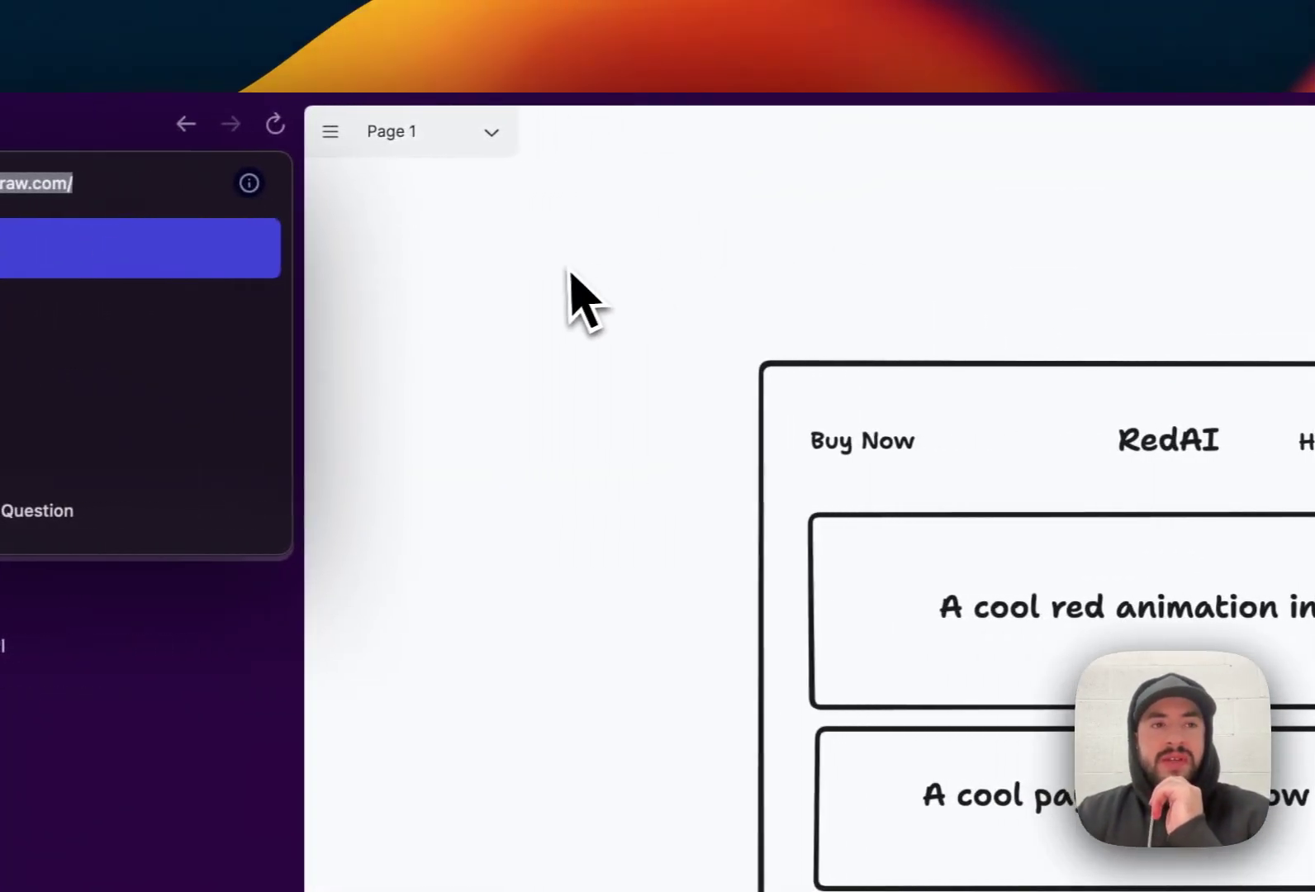
left_click(572, 284)
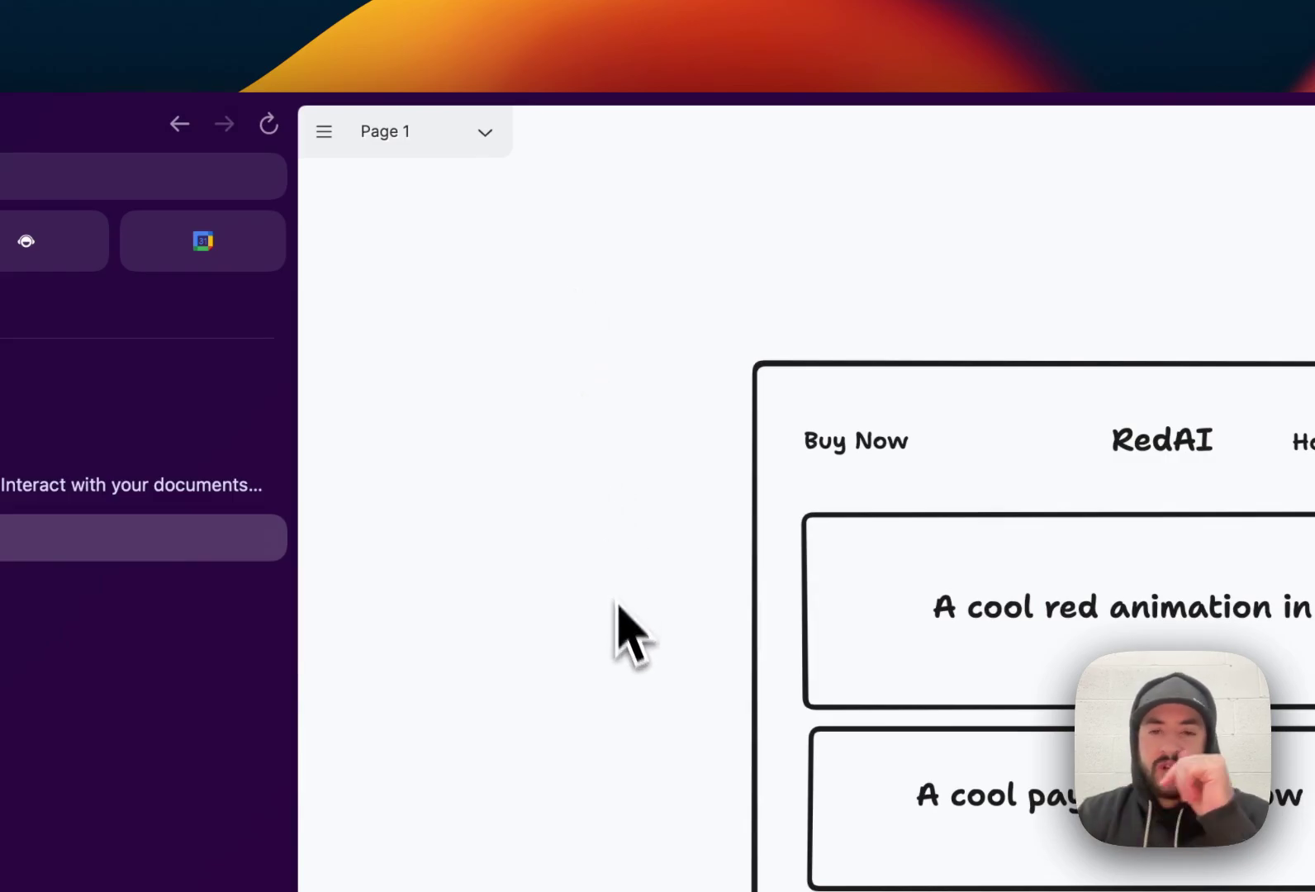